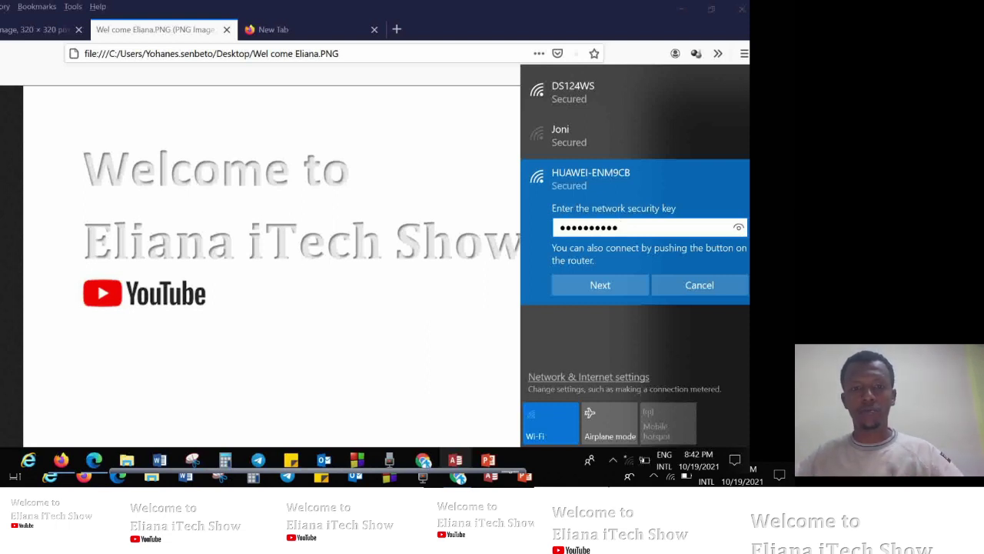
Submit the network security key to connect to the HUAWEI-ENM9CB Wi-Fi network.
{"action": "key", "text": "Return"}
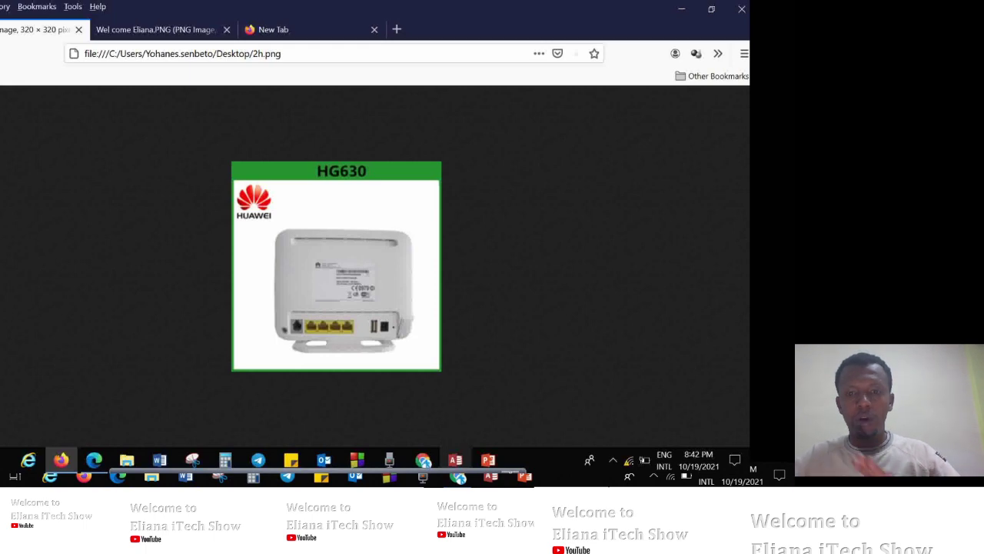
Switch Firefox to the empty New Tab page.
{"action": "left_click", "coordinate": [273, 29]}
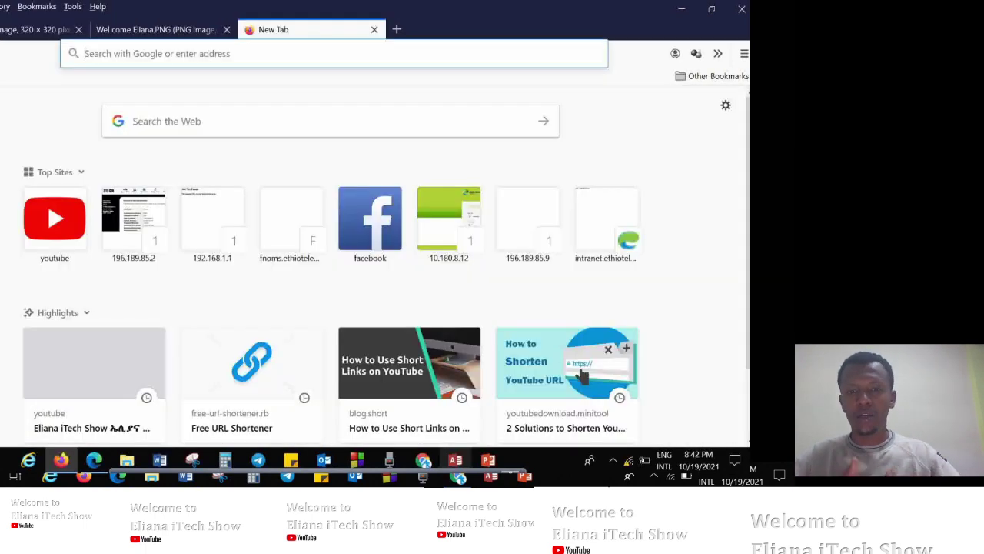
Load the router login page by entering 192.168.1.1 in Firefox's address bar.
{"action": "left_click", "coordinate": [134, 121]}
{"action": "type", "text": "1"}
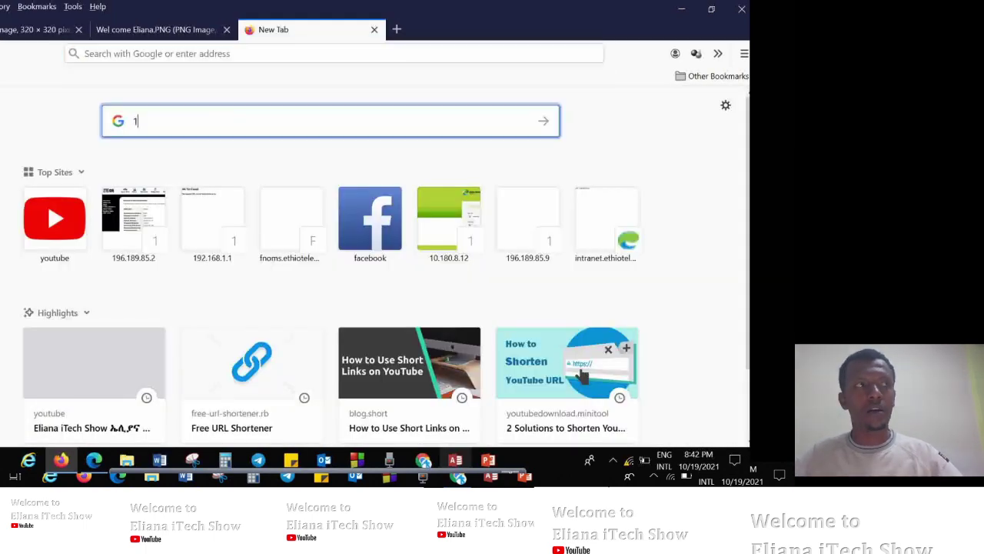
{"action": "key", "text": "BackSpace"}
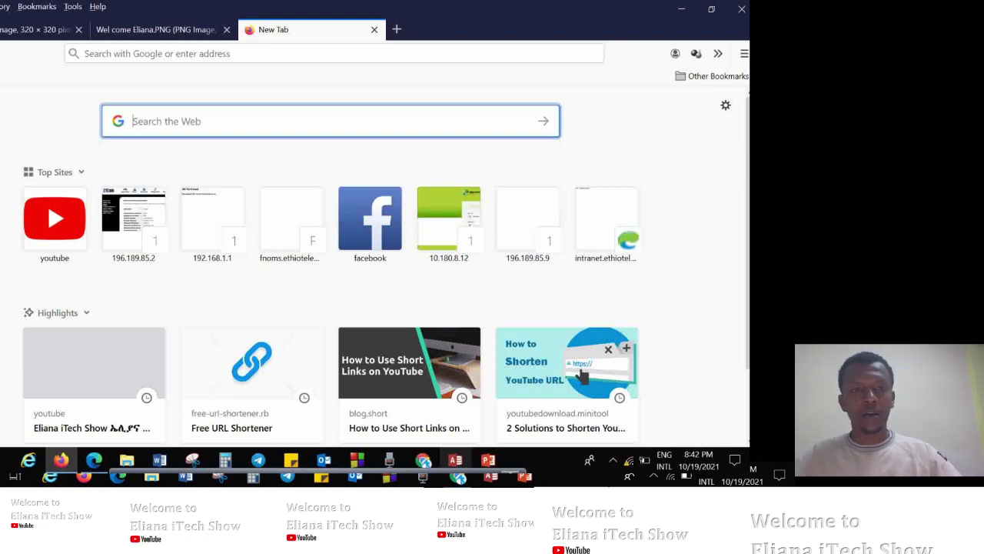
{"action": "left_click", "coordinate": [154, 53]}
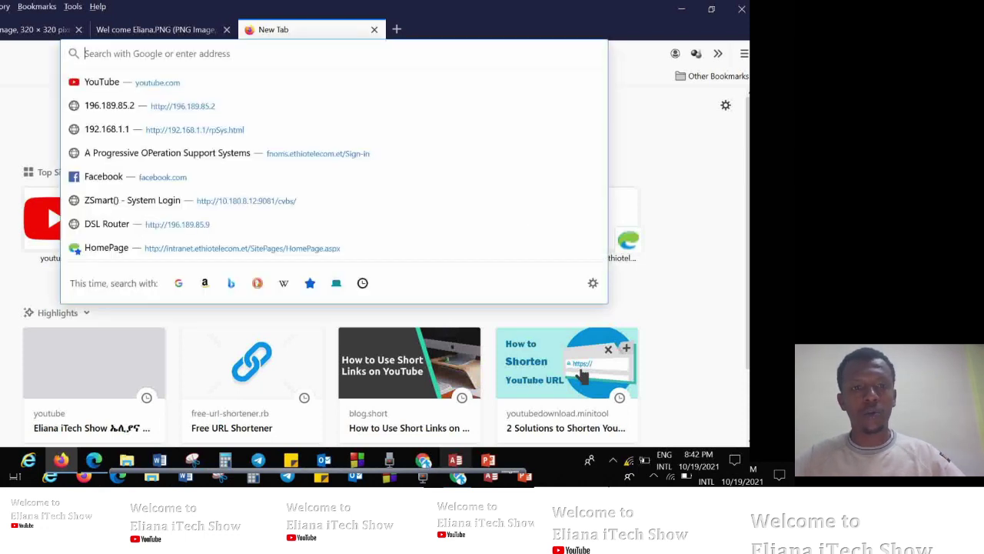
{"action": "type", "text": "1"}
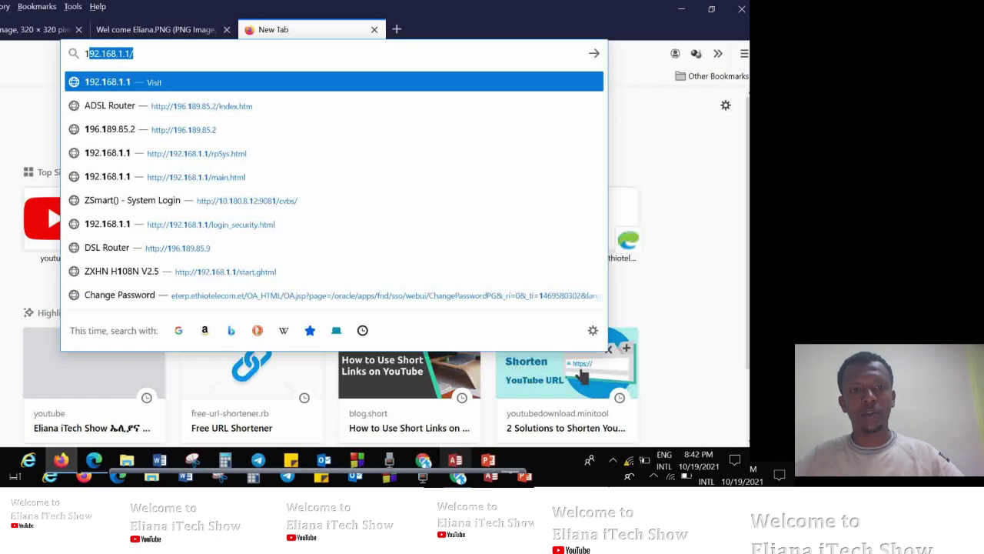
{"action": "type", "text": "92"}
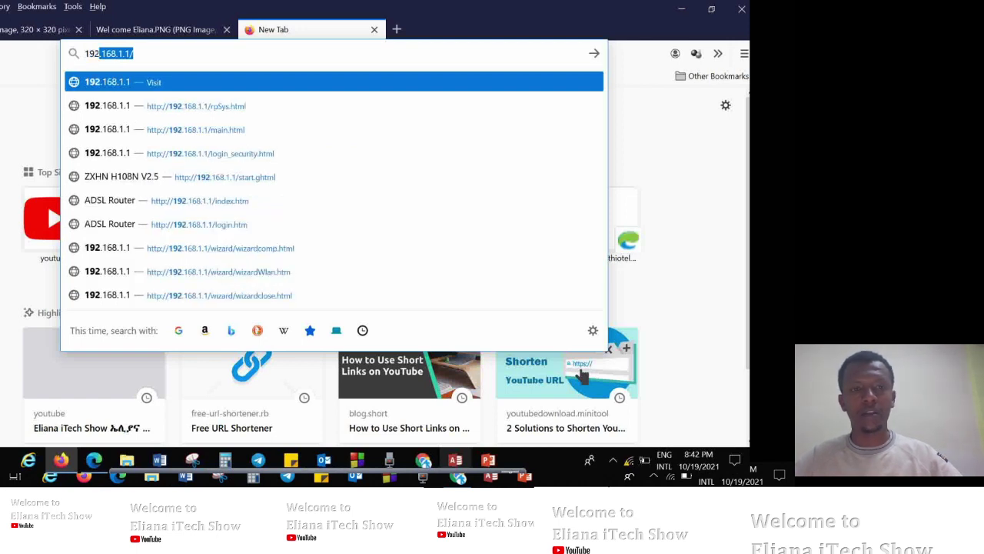
{"action": "type", "text": ".168"}
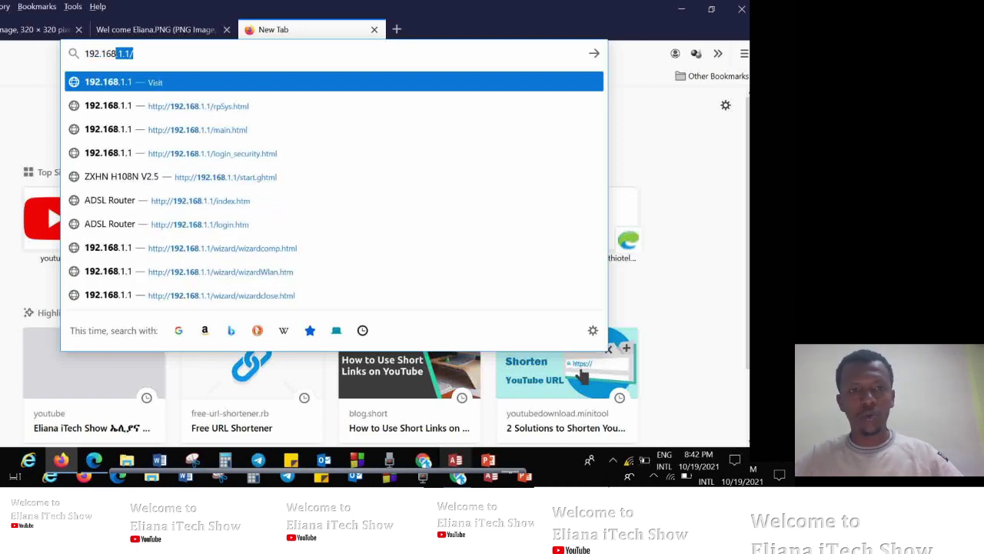
{"action": "type", "text": ".1.1"}
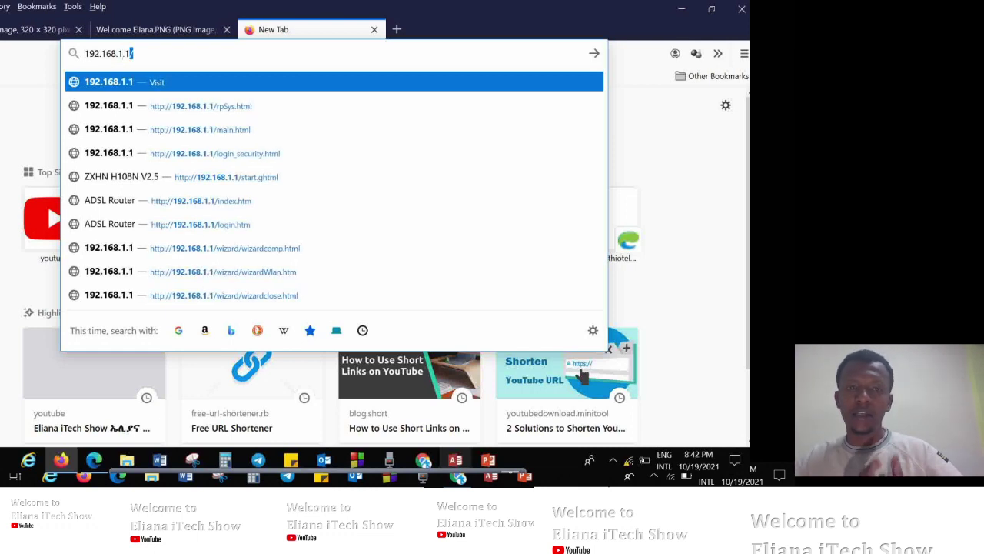
{"action": "type", "text": "/"}
{"action": "key", "text": "BackSpace"}
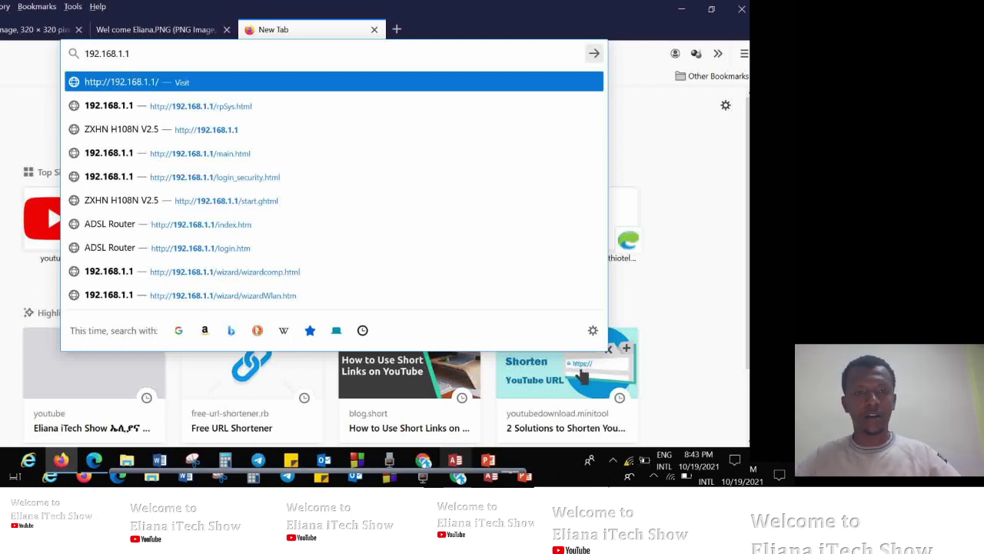
{"action": "key", "text": "Return"}
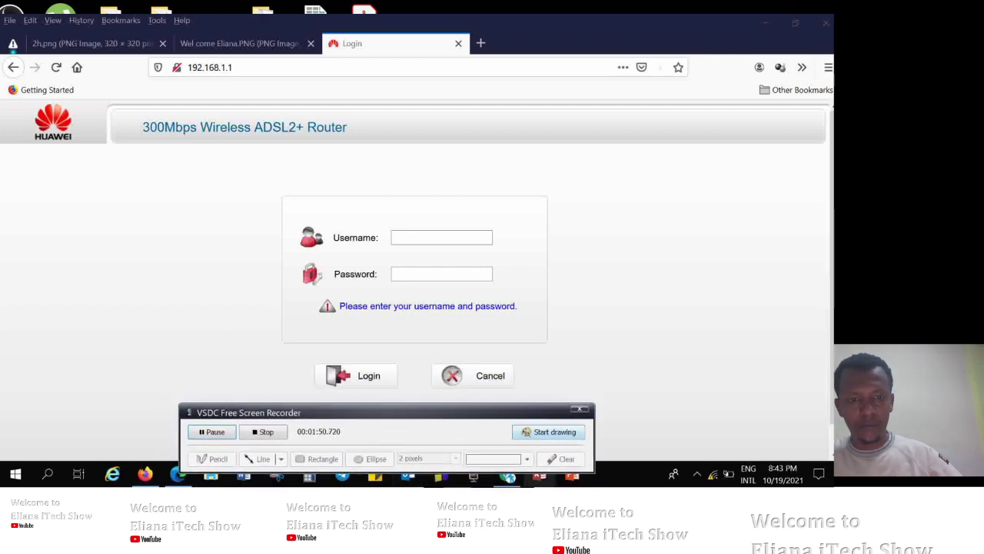
Draw screen annotations around the Username and Password fields, then clear them.
{"action": "left_click", "coordinate": [549, 431]}
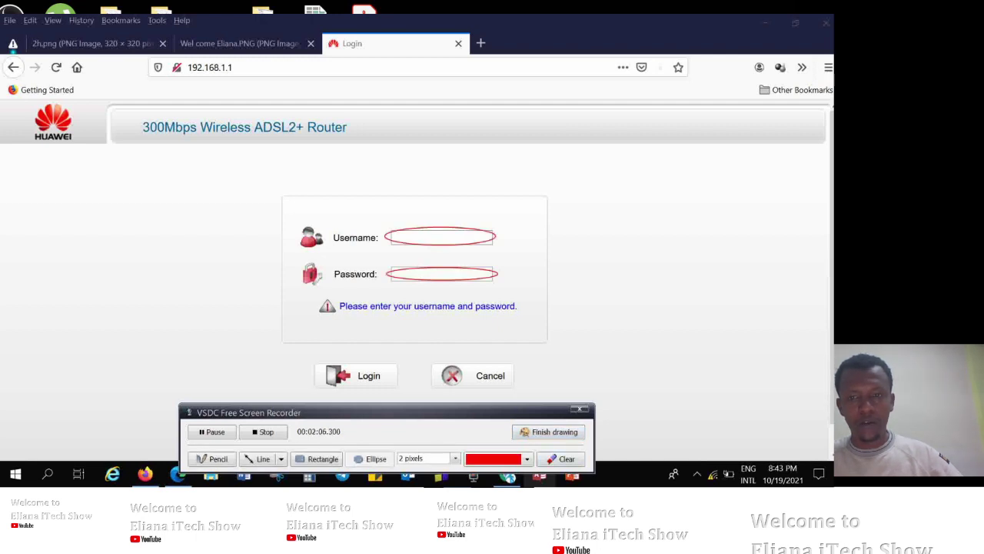
{"action": "left_click", "coordinate": [560, 458]}
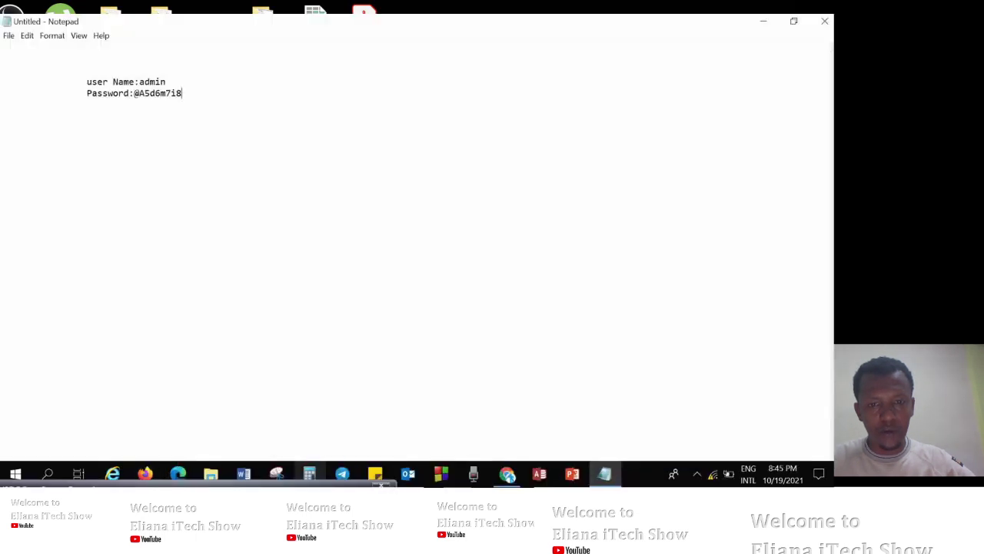
Close the notes holding the login details without saving them.
{"action": "type", "text": "n"}
{"action": "double_click", "coordinate": [161, 93]}
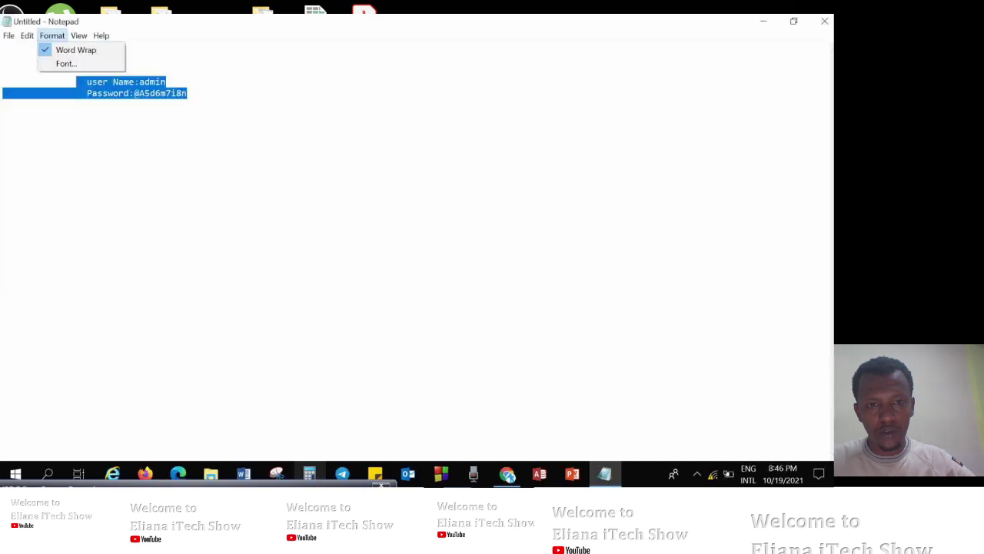
{"action": "key", "text": "Escape"}
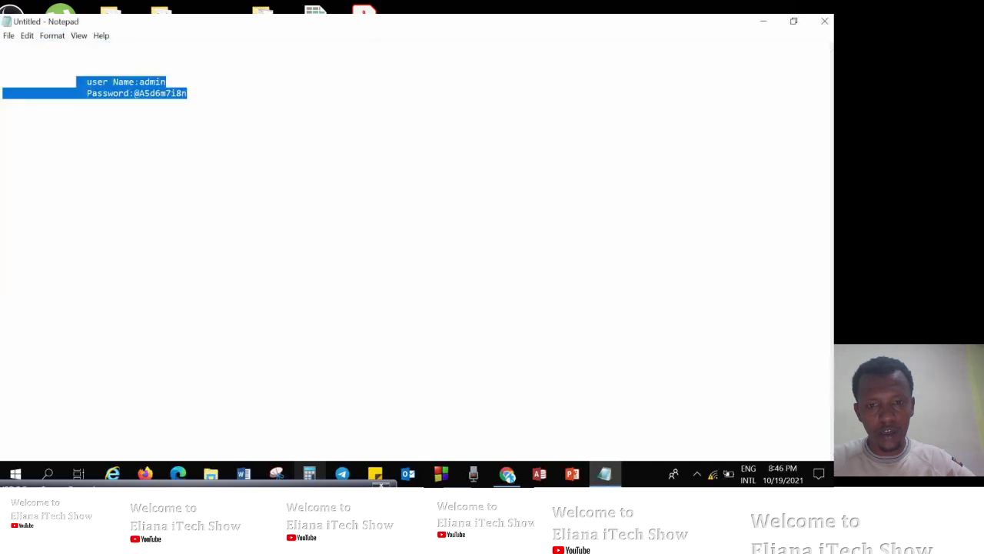
{"action": "key", "text": "alt+F4"}
{"action": "left_click", "coordinate": [443, 243]}
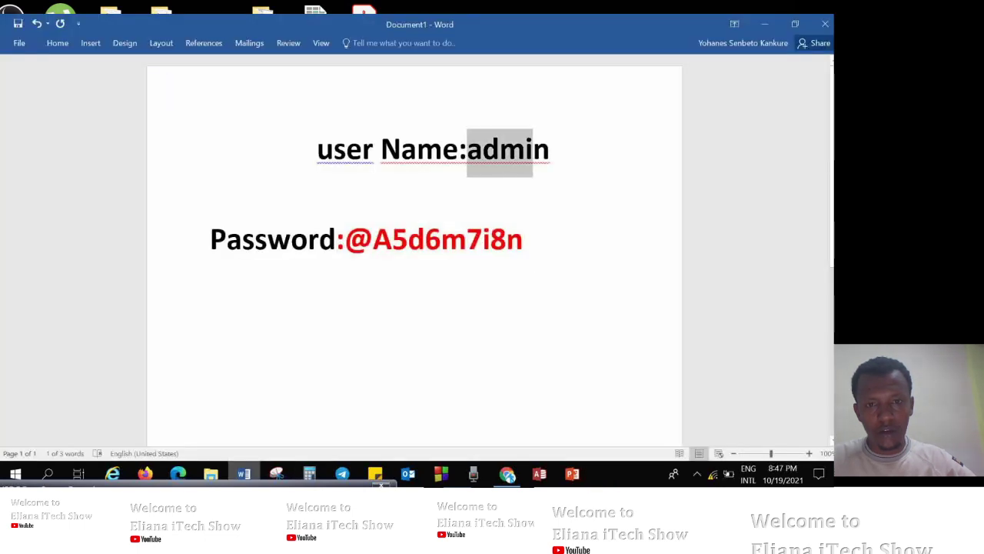
Colour 'admin' red in Word and remove the user Name line's leading spaces.
{"action": "left_click_drag", "start_coordinate": [532, 149], "coordinate": [550, 150]}
{"action": "left_click", "coordinate": [616, 123]}
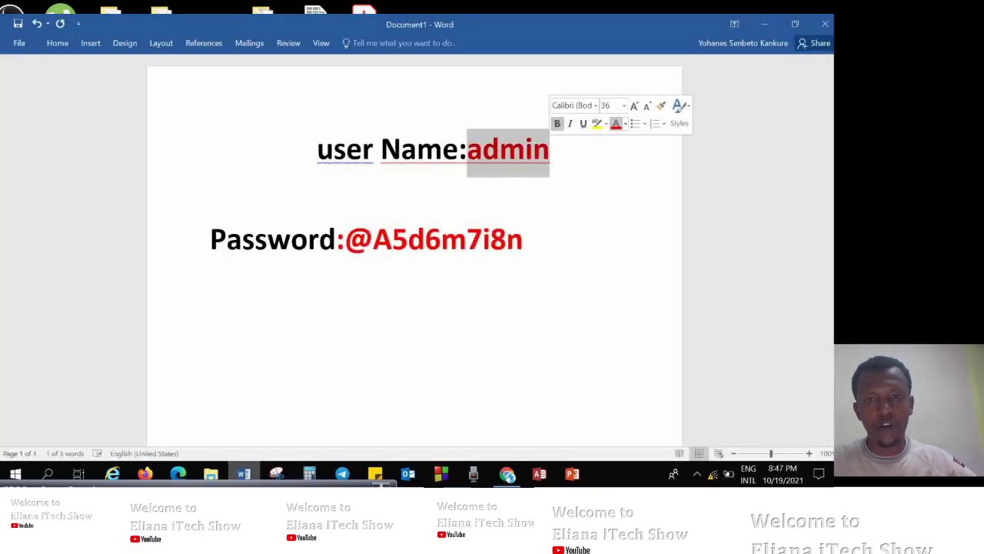
{"action": "key", "text": "Home"}
{"action": "key", "text": "BackSpace"}
{"action": "key", "text": "BackSpace"}
{"action": "key", "text": "BackSpace"}
{"action": "key", "text": "BackSpace"}
{"action": "key", "text": "BackSpace"}
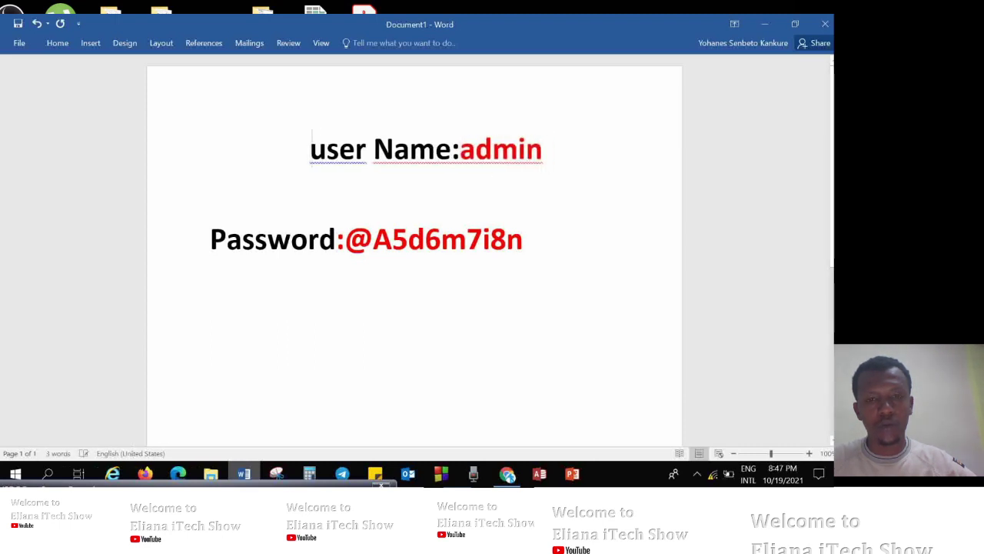
{"action": "key", "text": "BackSpace"}
{"action": "key", "text": "BackSpace"}
{"action": "key", "text": "BackSpace"}
{"action": "key", "text": "BackSpace"}
{"action": "key", "text": "BackSpace"}
{"action": "key", "text": "BackSpace"}
{"action": "key", "text": "BackSpace"}
{"action": "key", "text": "BackSpace"}
{"action": "key", "text": "BackSpace"}
{"action": "key", "text": "BackSpace"}
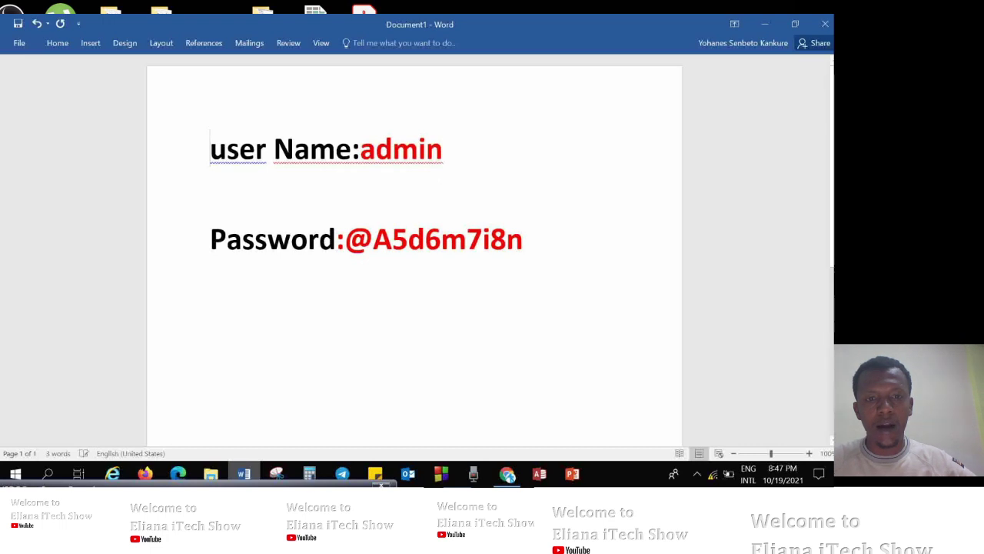
Finish aligning the user Name line with Password and return to the router login.
{"action": "left_click", "coordinate": [764, 24]}
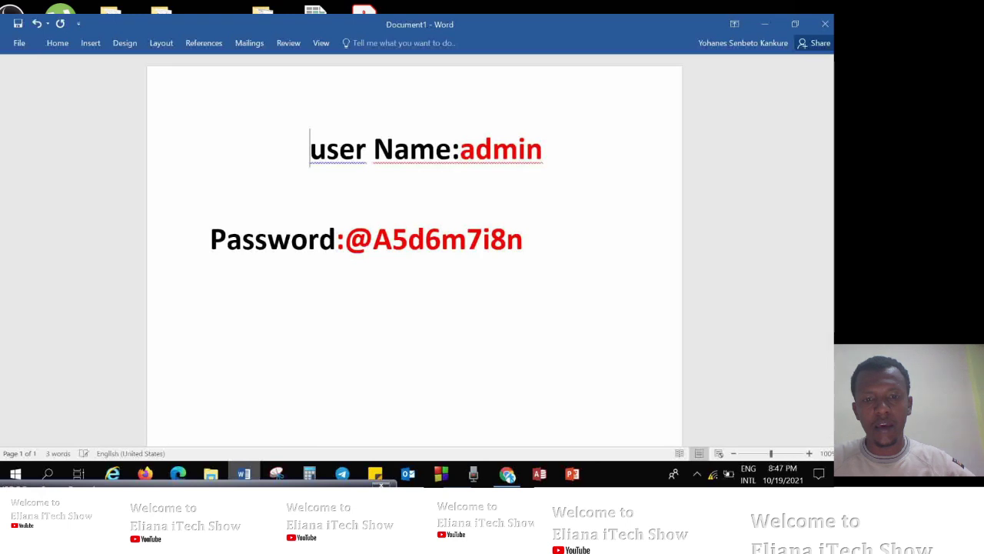
{"action": "key", "text": "BackSpace"}
{"action": "key", "text": "BackSpace"}
{"action": "key", "text": "BackSpace"}
{"action": "key", "text": "BackSpace"}
{"action": "key", "text": "BackSpace"}
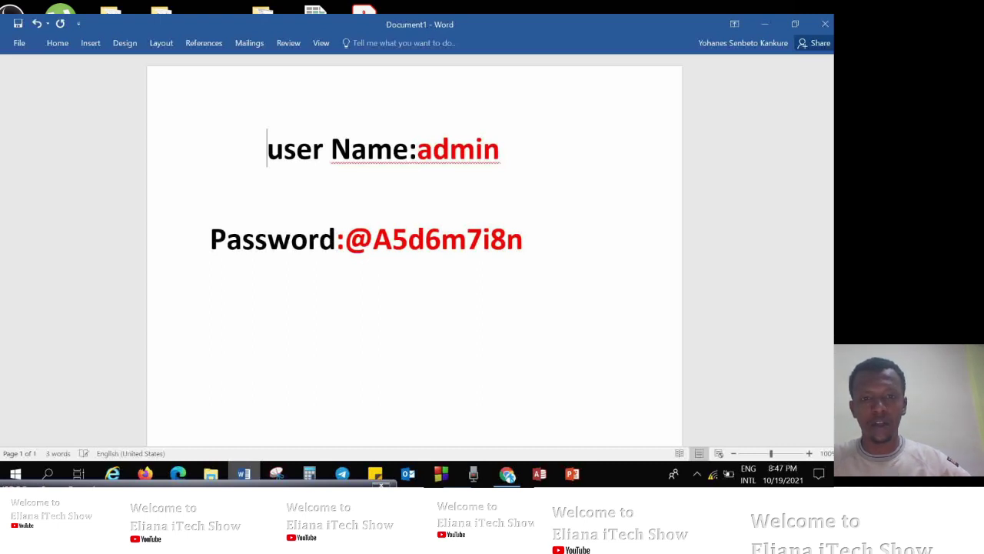
{"action": "key", "text": "BackSpace"}
{"action": "key", "text": "BackSpace"}
{"action": "key", "text": "BackSpace"}
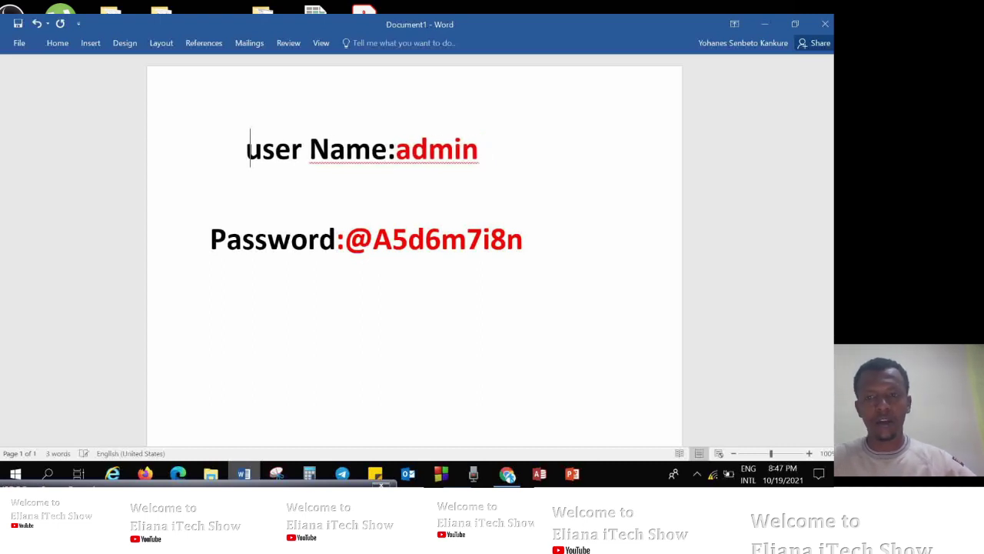
{"action": "key", "text": "BackSpace"}
{"action": "key", "text": "BackSpace"}
{"action": "key", "text": "BackSpace"}
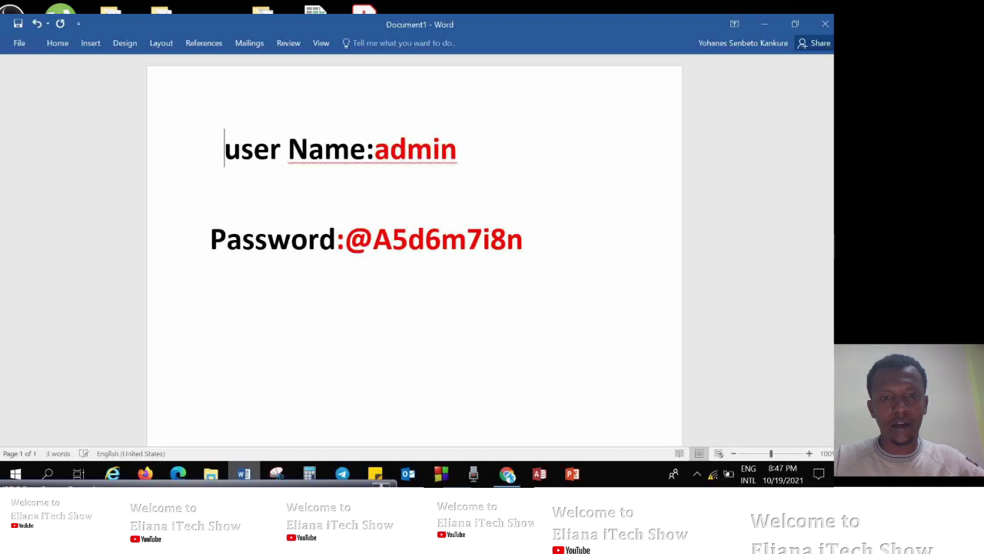
{"action": "key", "text": "BackSpace"}
{"action": "key", "text": "BackSpace"}
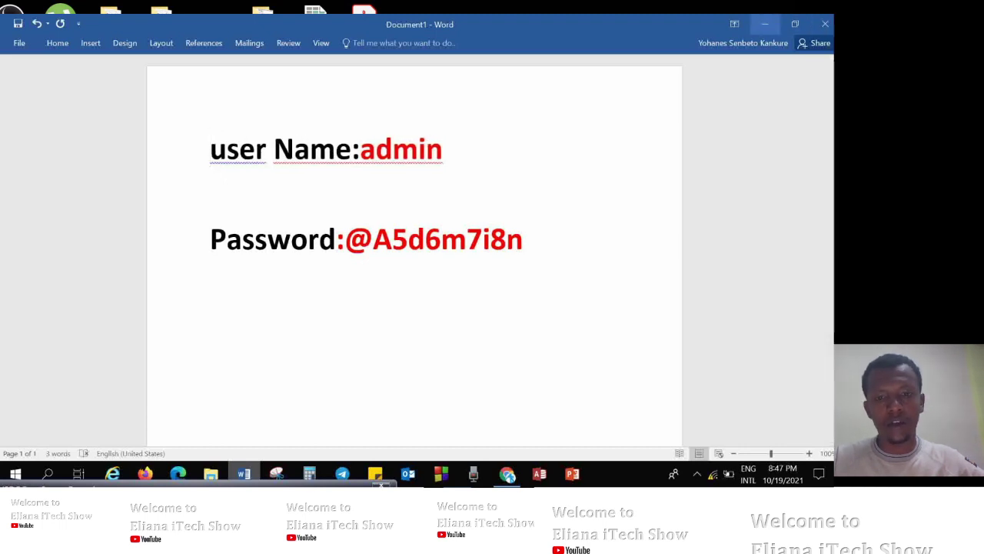
{"action": "left_click", "coordinate": [764, 24]}
Log in as admin, check the Wi-Fi connection, and accept the quick wireless setup.
{"action": "type", "text": "admin"}
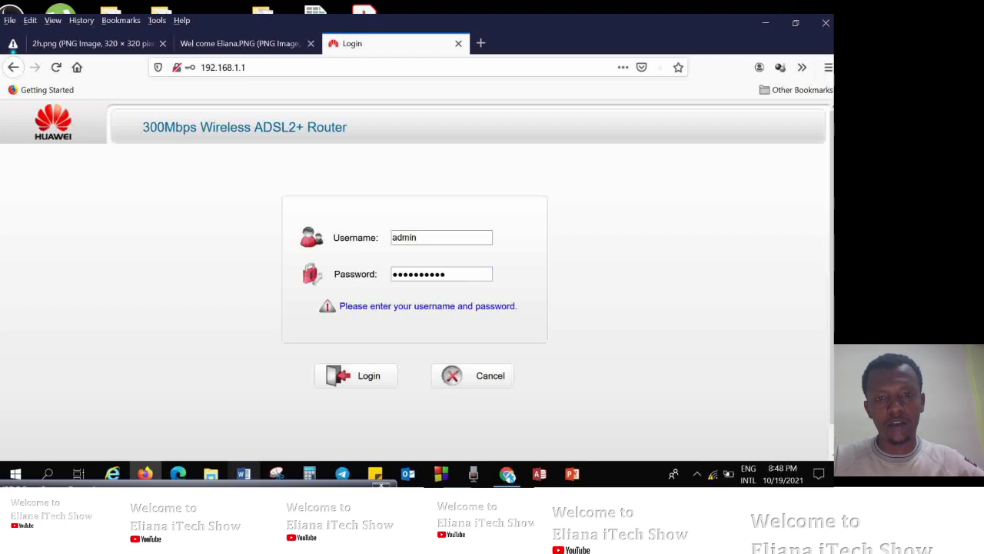
{"action": "left_click", "coordinate": [361, 375]}
{"action": "left_click", "coordinate": [41, 247]}
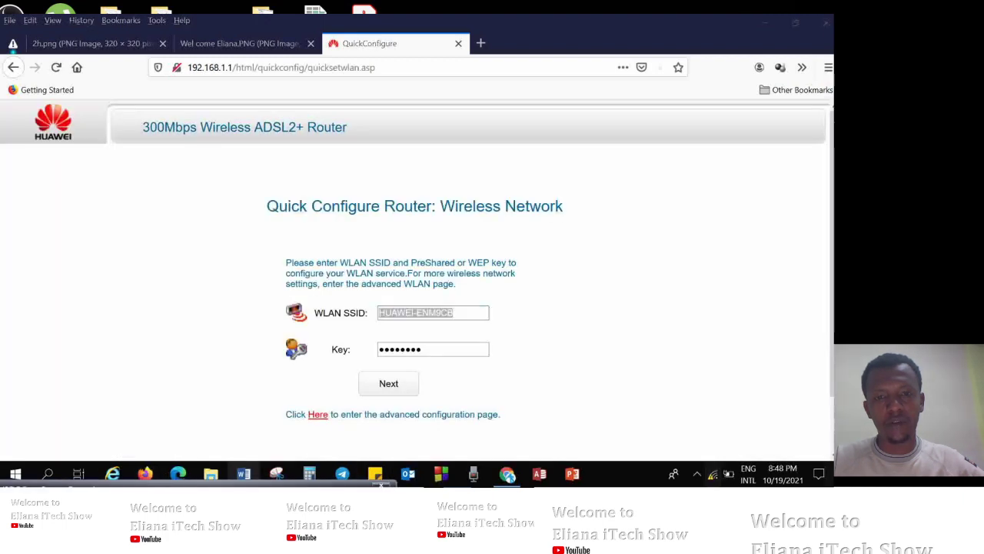
{"action": "left_click", "coordinate": [712, 474]}
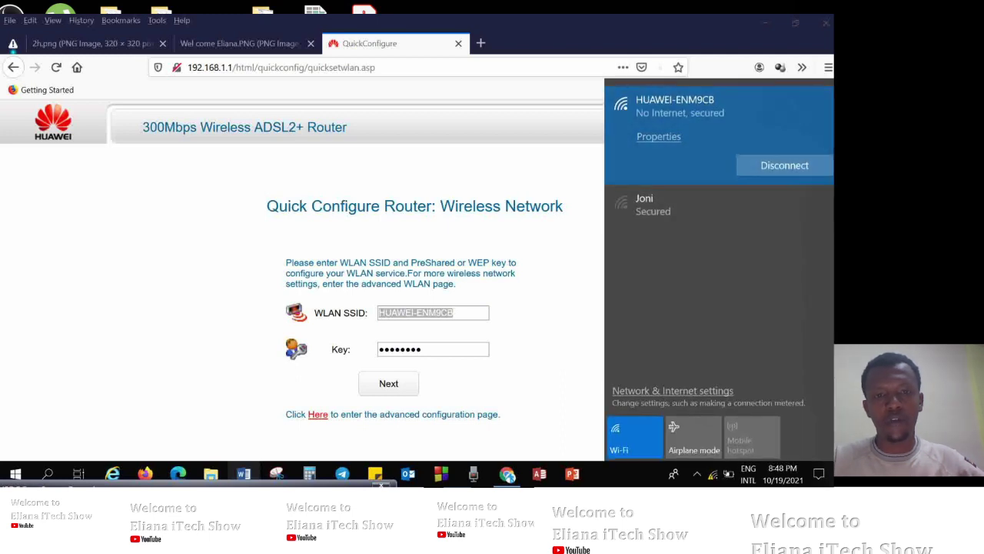
{"action": "left_click", "coordinate": [433, 349]}
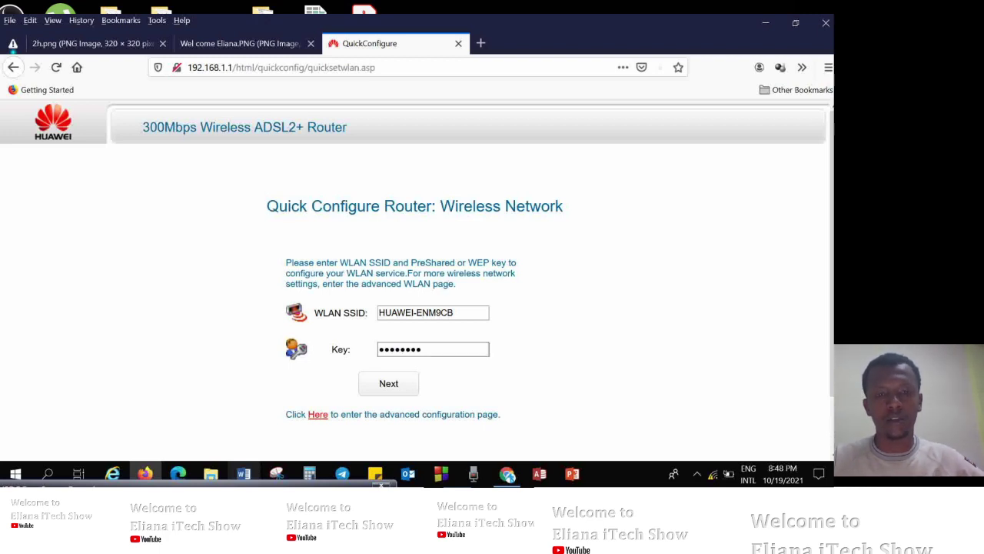
{"action": "key", "text": "Return"}
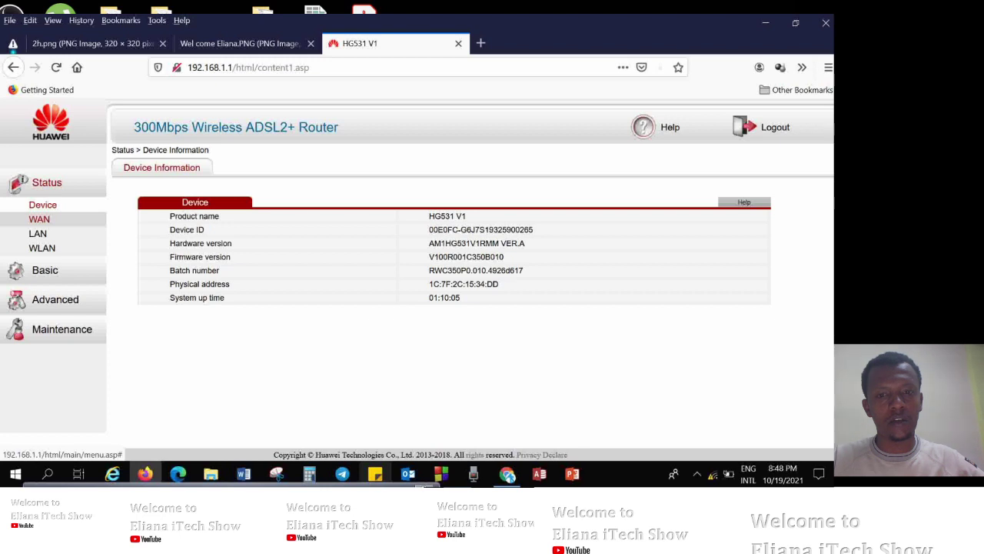
Review the router's WAN, LAN and WLAN status pages, ending on LAN.
{"action": "left_click", "coordinate": [39, 220]}
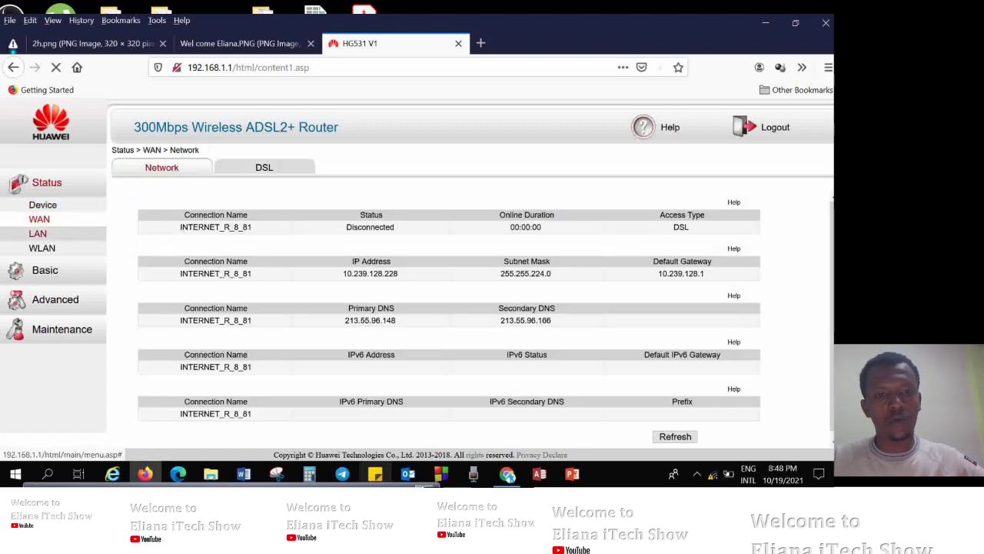
{"action": "left_click", "coordinate": [37, 233]}
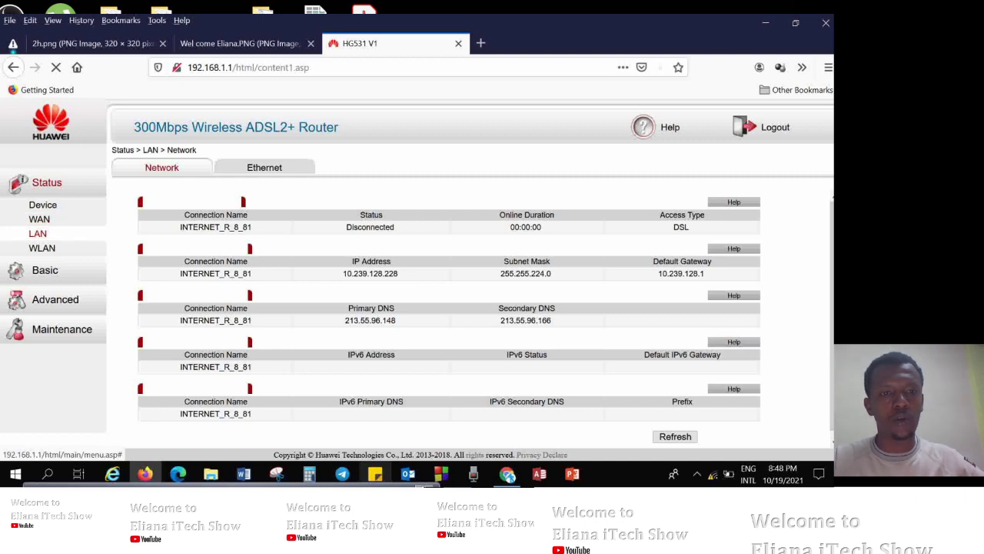
{"action": "left_click", "coordinate": [41, 248]}
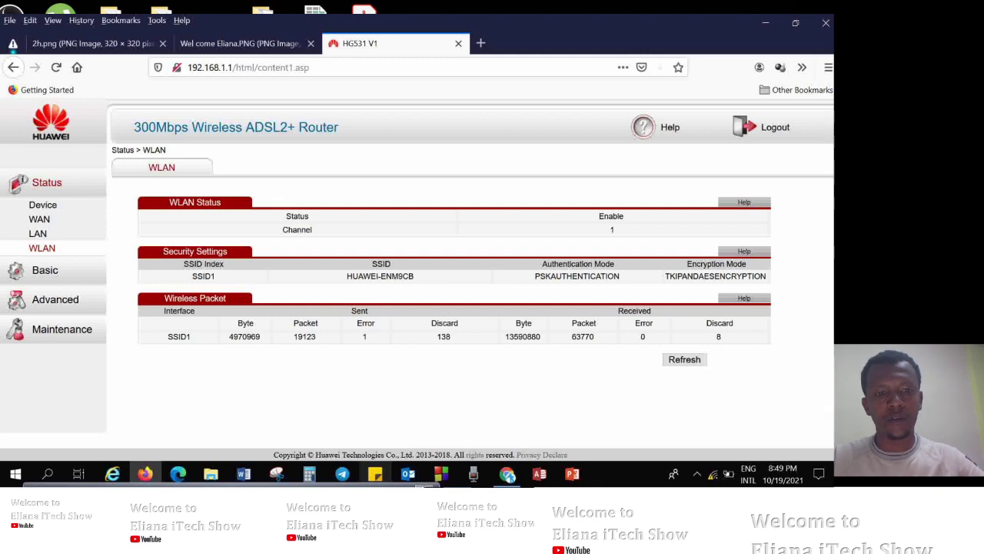
{"action": "left_click", "coordinate": [37, 233]}
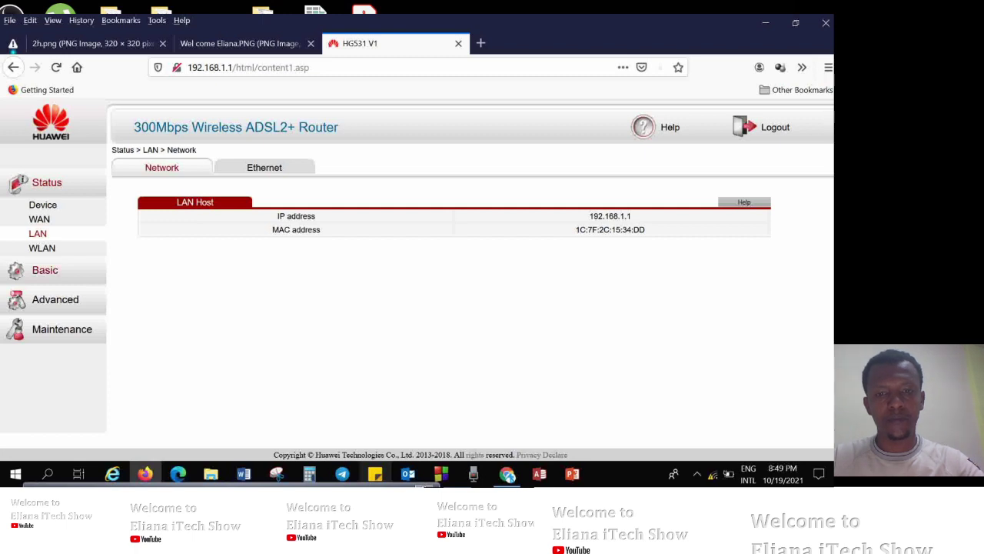
Add the note 'For new Configuration' in Word and return to Firefox.
{"action": "key", "text": "alt+Tab"}
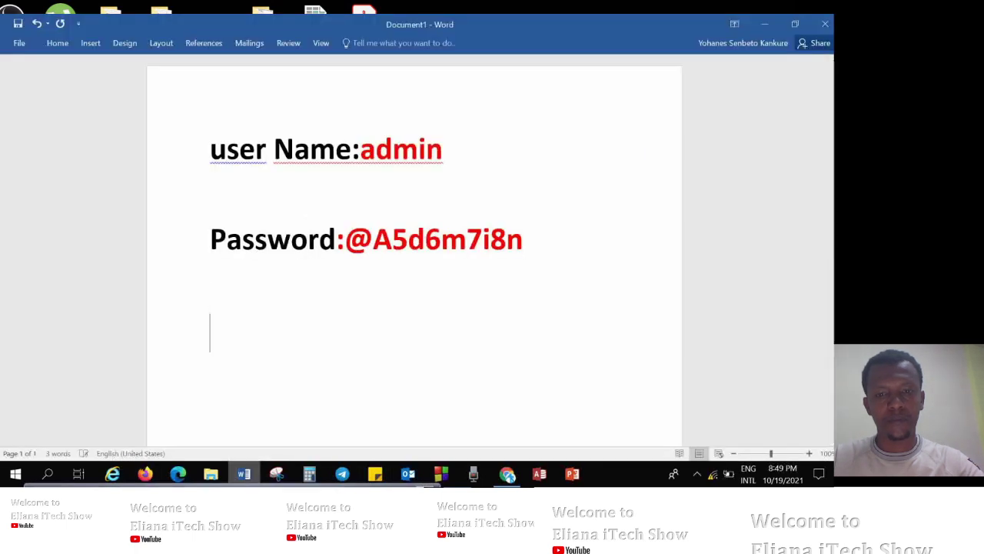
{"action": "type", "text": "For new Configuration"}
{"action": "key", "text": "alt+Tab"}
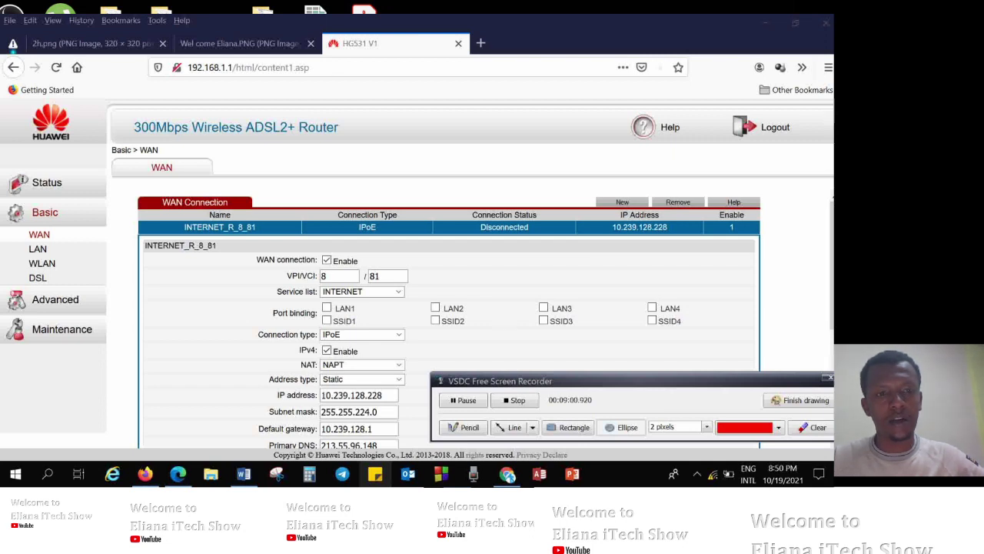
{"action": "mouse_move", "coordinate": [313, 268]}
{"action": "left_mouse_down"}
{"action": "mouse_move", "coordinate": [333, 286]}
{"action": "mouse_move", "coordinate": [369, 272]}
{"action": "mouse_move", "coordinate": [383, 281]}
{"action": "mouse_move", "coordinate": [378, 267]}
{"action": "left_mouse_up"}
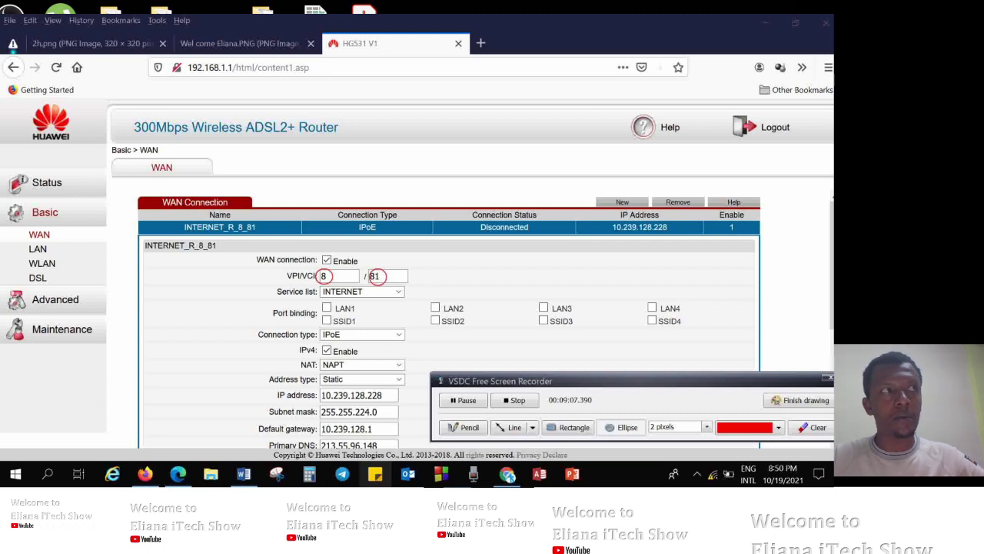
{"action": "mouse_move", "coordinate": [324, 287]}
{"action": "left_mouse_down"}
{"action": "mouse_move", "coordinate": [339, 297]}
{"action": "mouse_move", "coordinate": [393, 293]}
{"action": "mouse_move", "coordinate": [362, 286]}
{"action": "mouse_move", "coordinate": [396, 295]}
{"action": "left_mouse_up"}
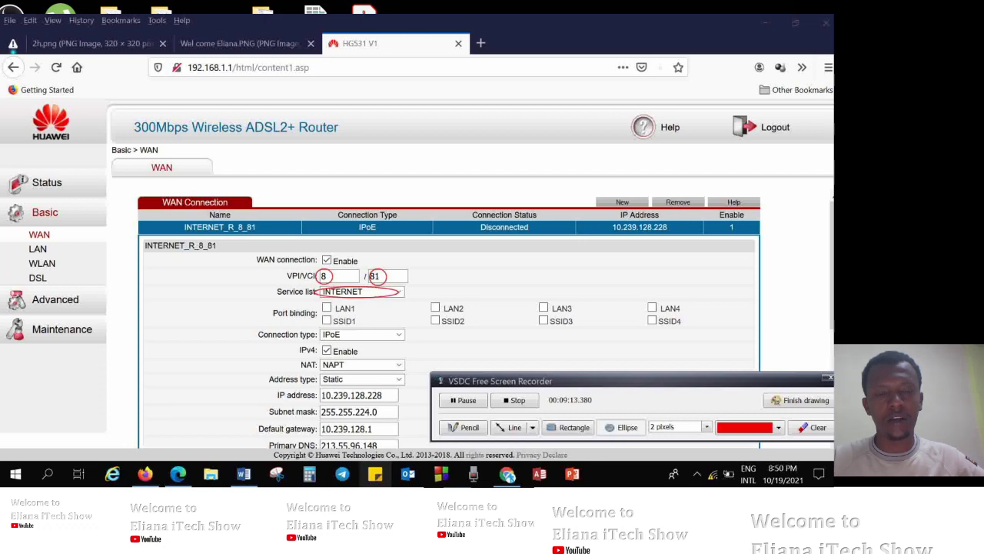
{"action": "mouse_move", "coordinate": [325, 328]}
{"action": "left_mouse_down"}
{"action": "mouse_move", "coordinate": [369, 339]}
{"action": "mouse_move", "coordinate": [397, 330]}
{"action": "left_mouse_up"}
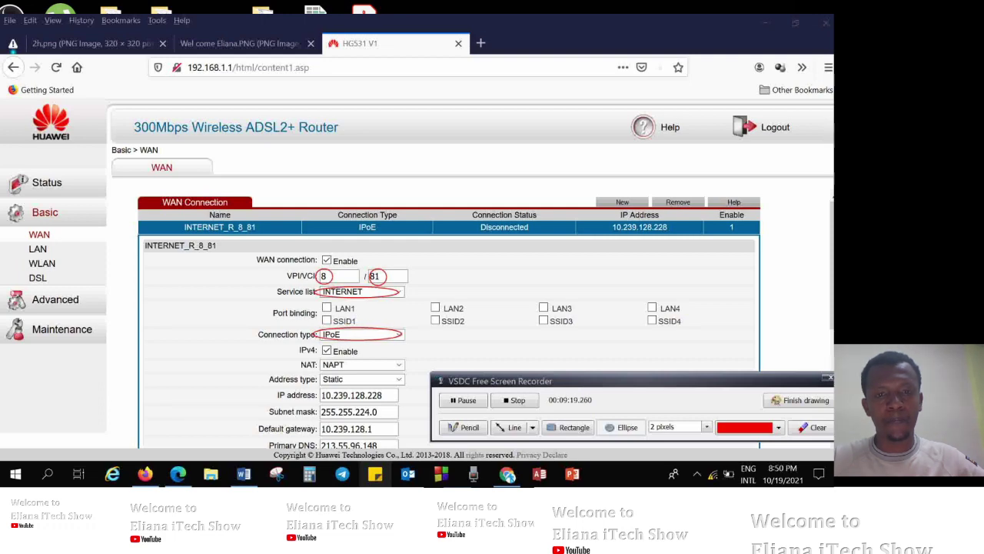
{"action": "mouse_move", "coordinate": [326, 356]}
{"action": "left_mouse_down"}
{"action": "mouse_move", "coordinate": [342, 368]}
{"action": "mouse_move", "coordinate": [400, 357]}
{"action": "mouse_move", "coordinate": [327, 357]}
{"action": "left_mouse_up"}
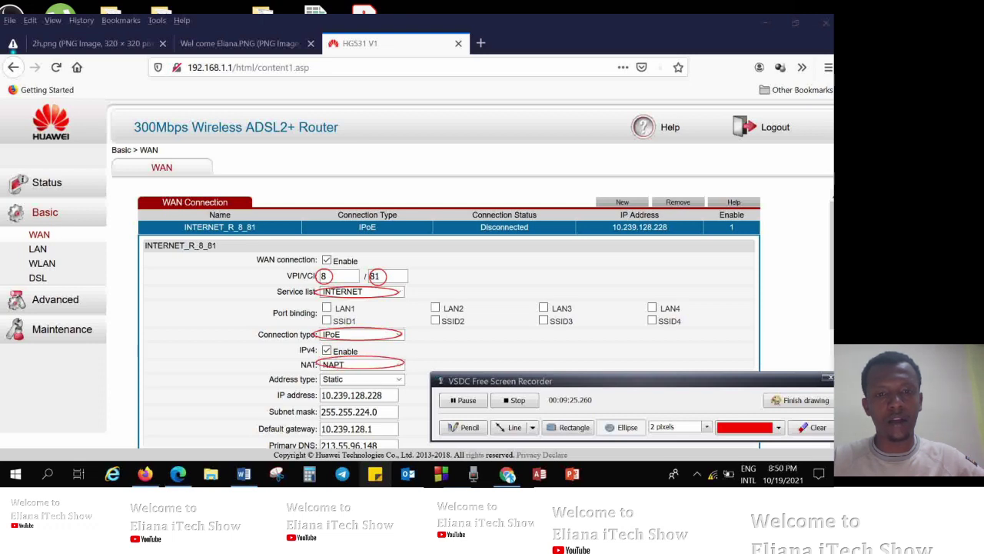
{"action": "left_click_drag", "start_coordinate": [323, 377], "coordinate": [405, 379]}
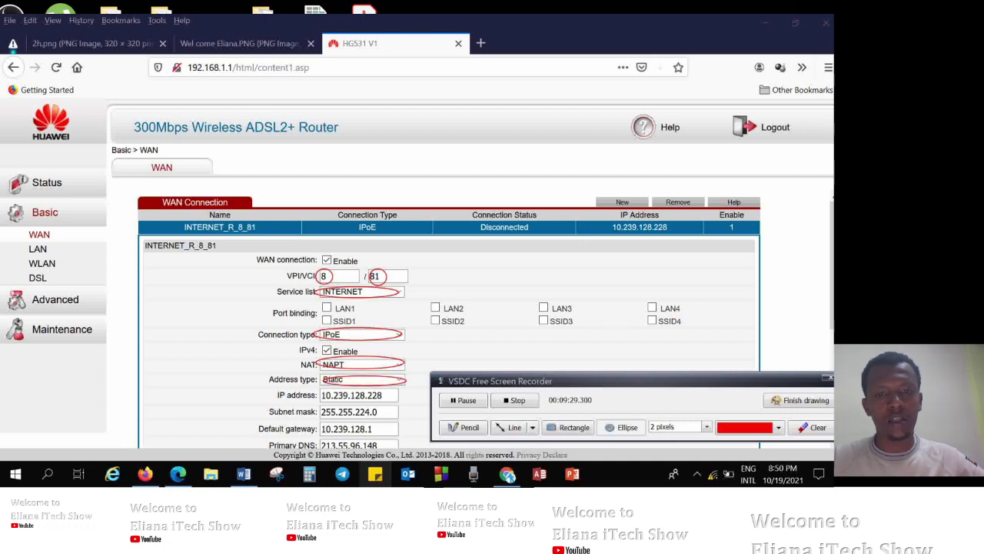
{"action": "left_click", "coordinate": [799, 400]}
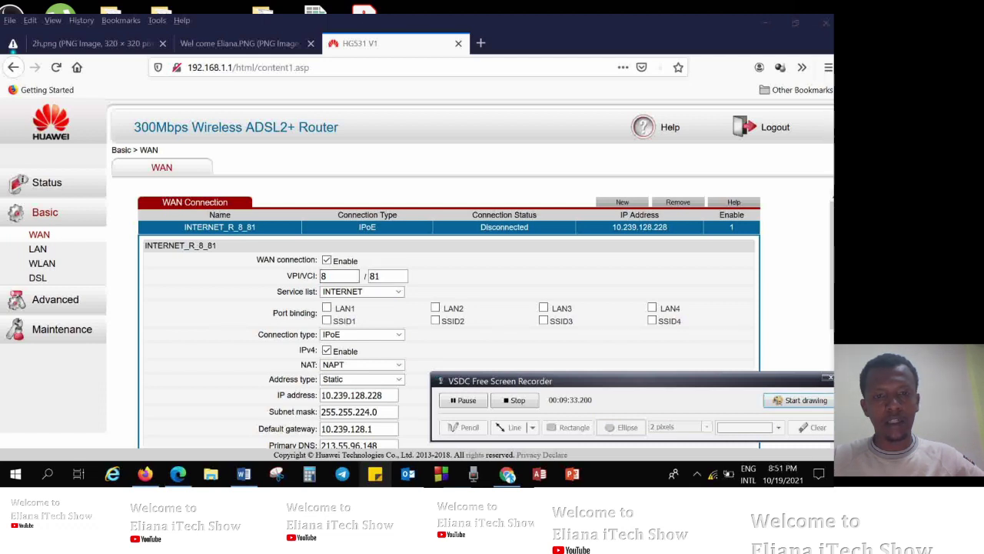
{"action": "left_click", "coordinate": [338, 275]}
{"action": "key", "text": "BackSpace"}
{"action": "type", "text": "9"}
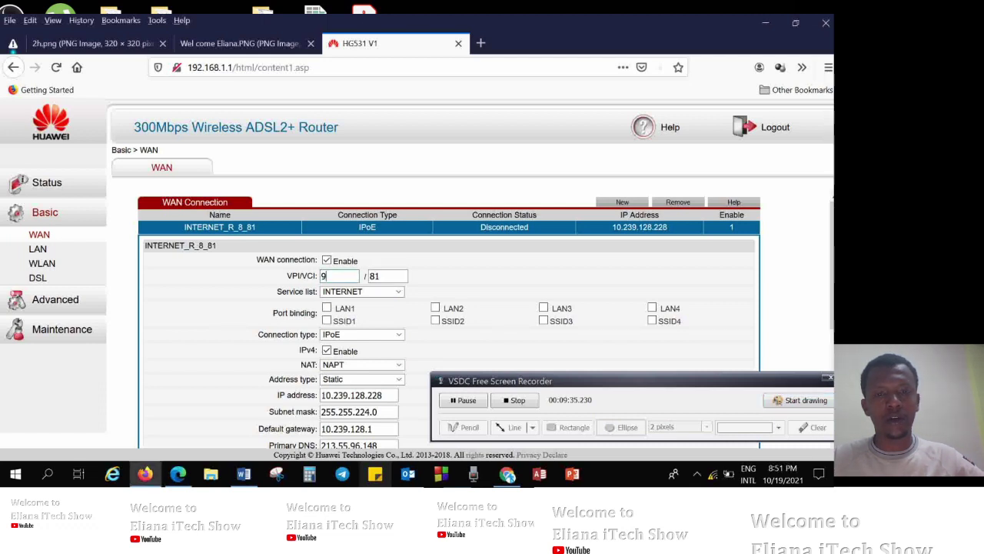
{"action": "key", "text": "BackSpace"}
{"action": "type", "text": "8"}
{"action": "left_click", "coordinate": [361, 291]}
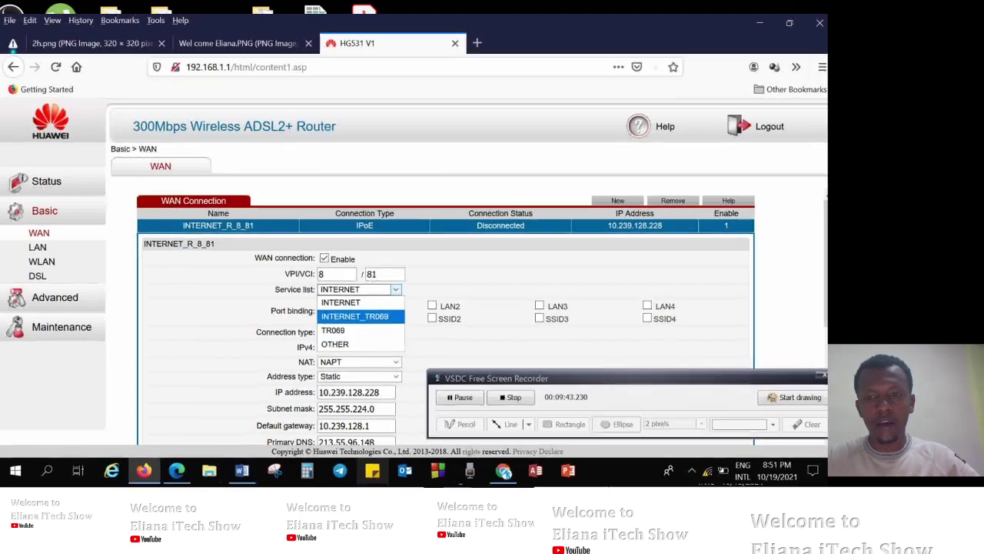
{"action": "key", "text": "Return"}
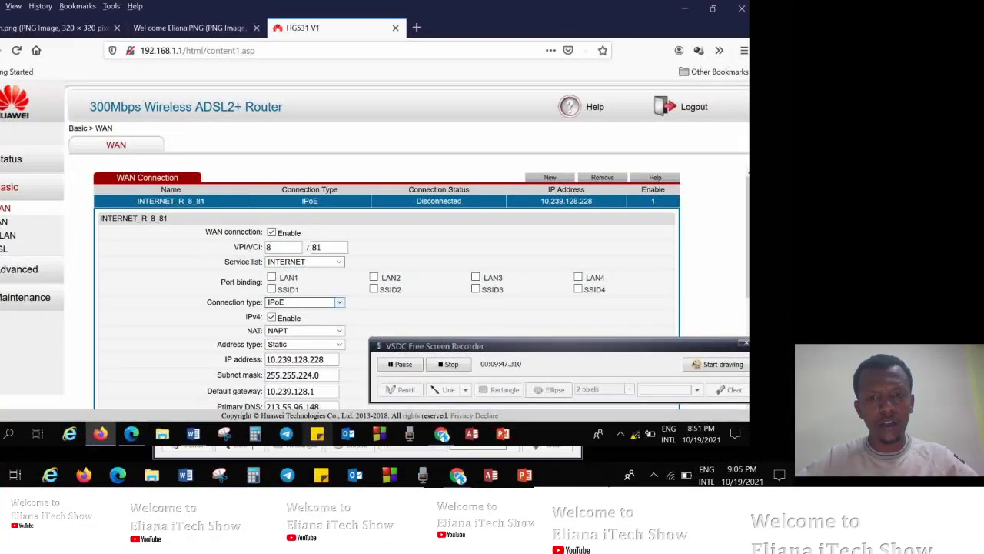
{"action": "key", "text": "alt+Down"}
{"action": "key", "text": "Up"}
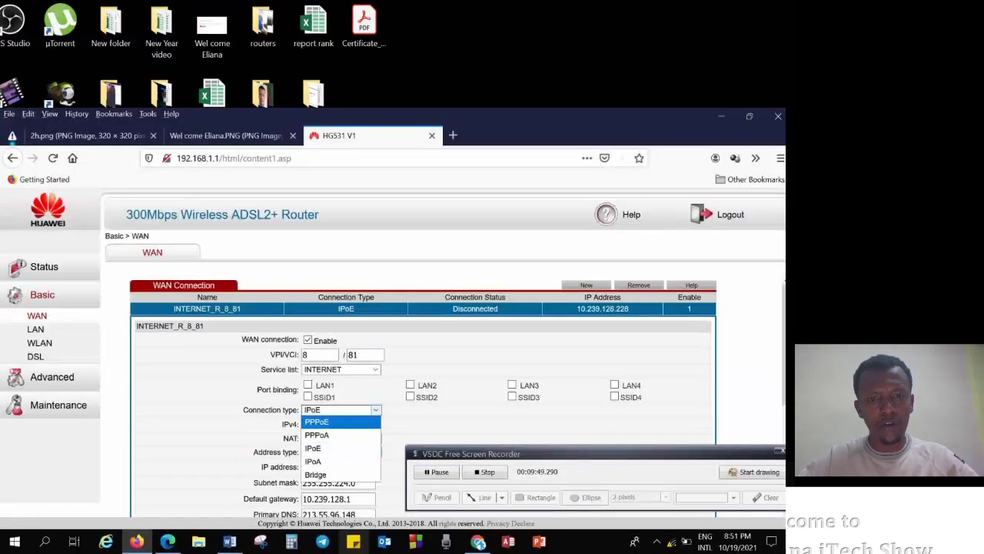
{"action": "key", "text": "Down"}
{"action": "key", "text": "Down"}
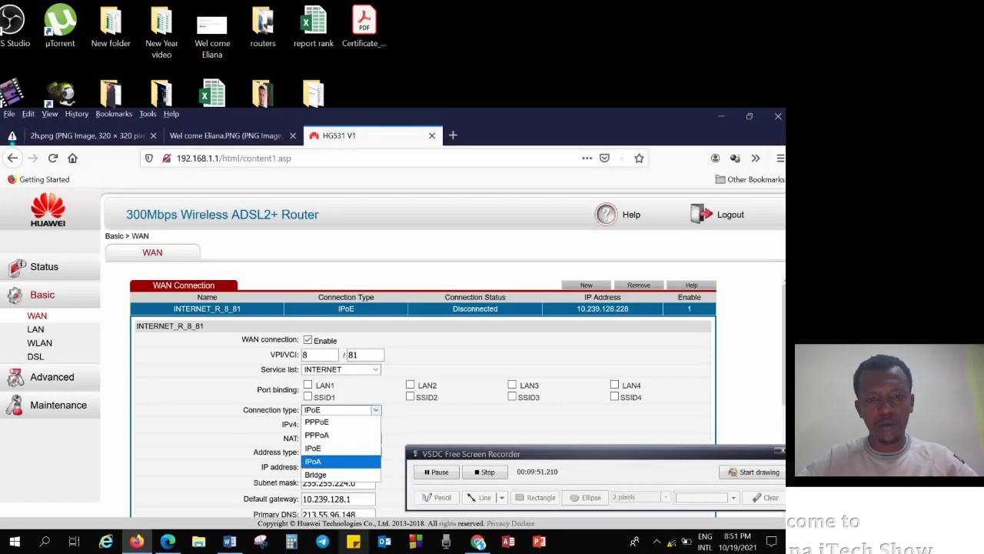
{"action": "key", "text": "Down"}
{"action": "key", "text": "Up"}
{"action": "key", "text": "Up"}
{"action": "key", "text": "Up"}
{"action": "key", "text": "Down"}
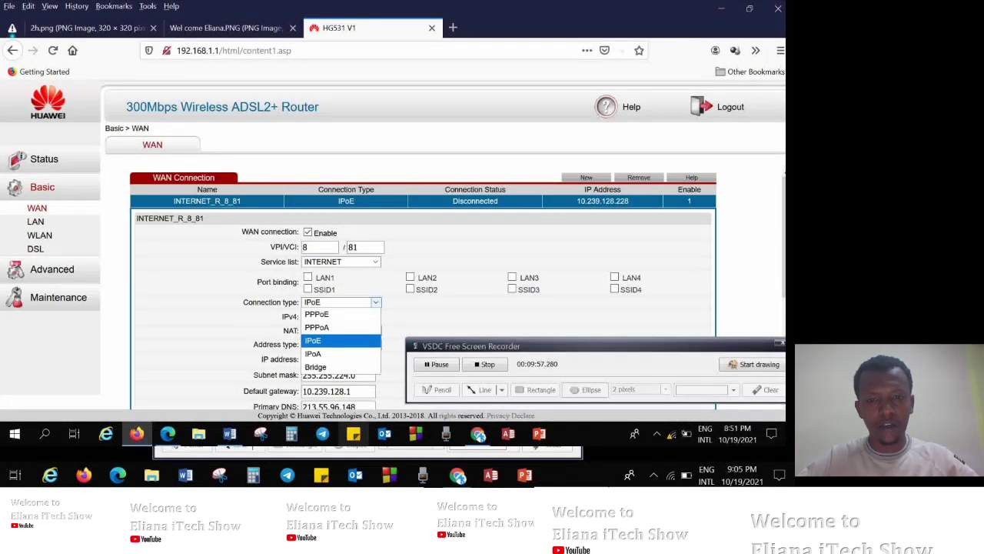
{"action": "left_click", "coordinate": [753, 364]}
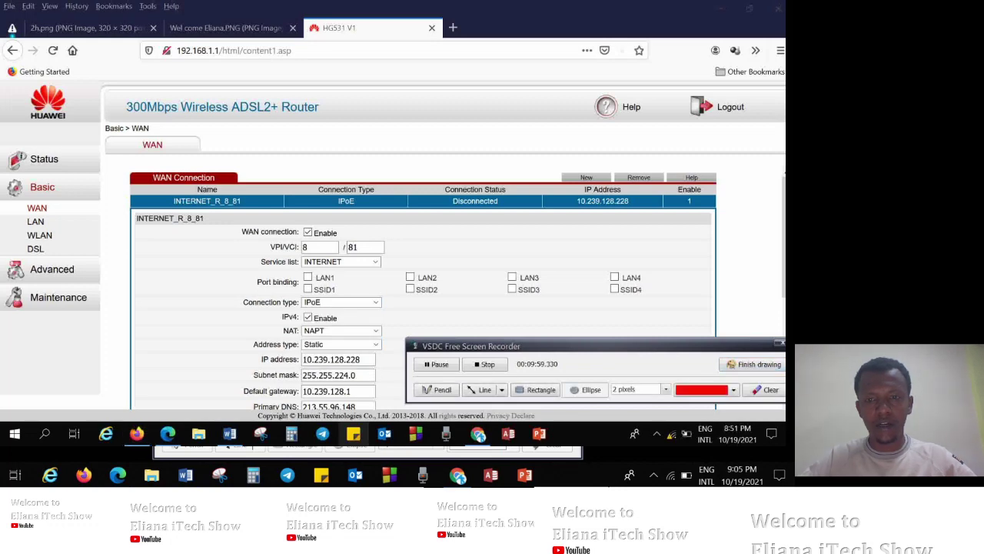
{"action": "left_click", "coordinate": [754, 363]}
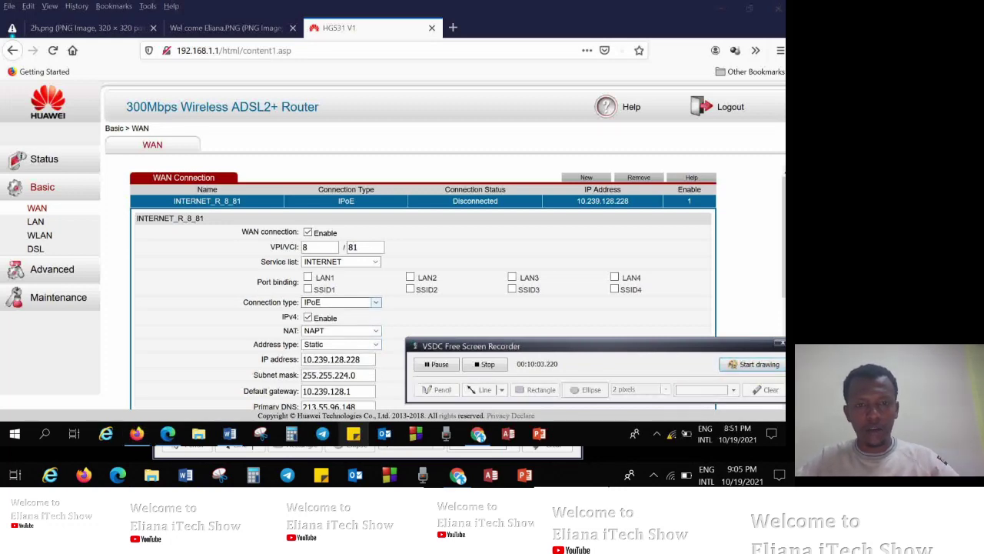
{"action": "left_click", "coordinate": [342, 302]}
{"action": "left_click", "coordinate": [342, 340]}
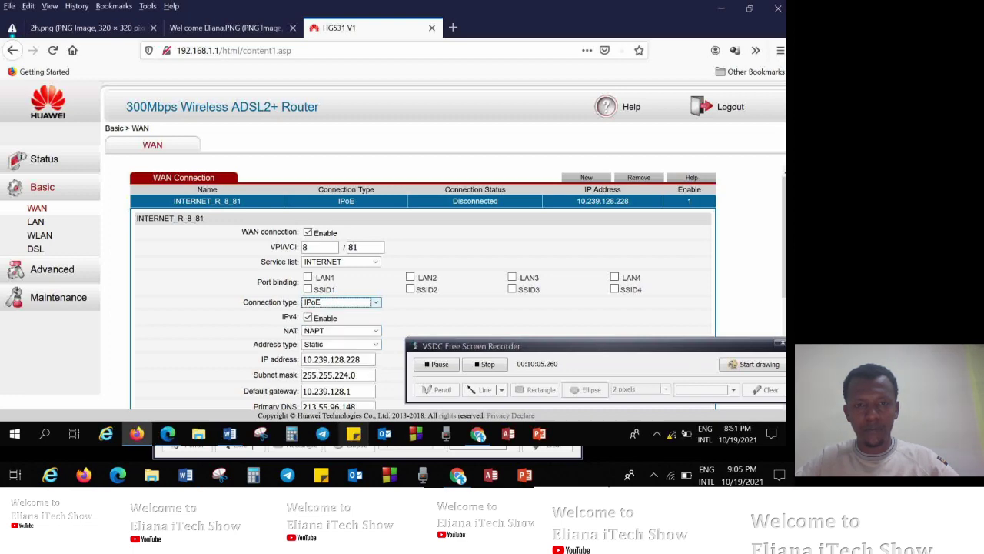
{"action": "left_click", "coordinate": [341, 331]}
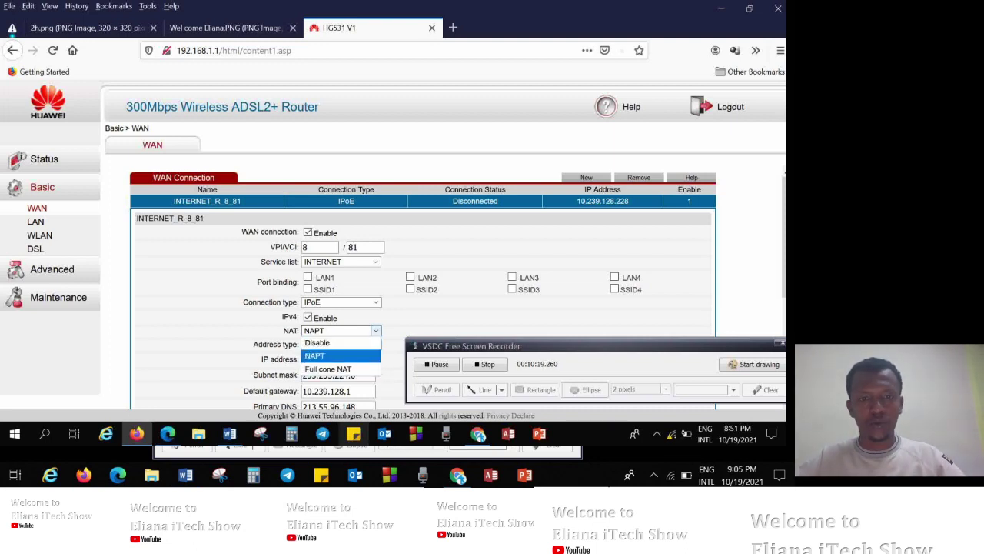
{"action": "key", "text": "Return"}
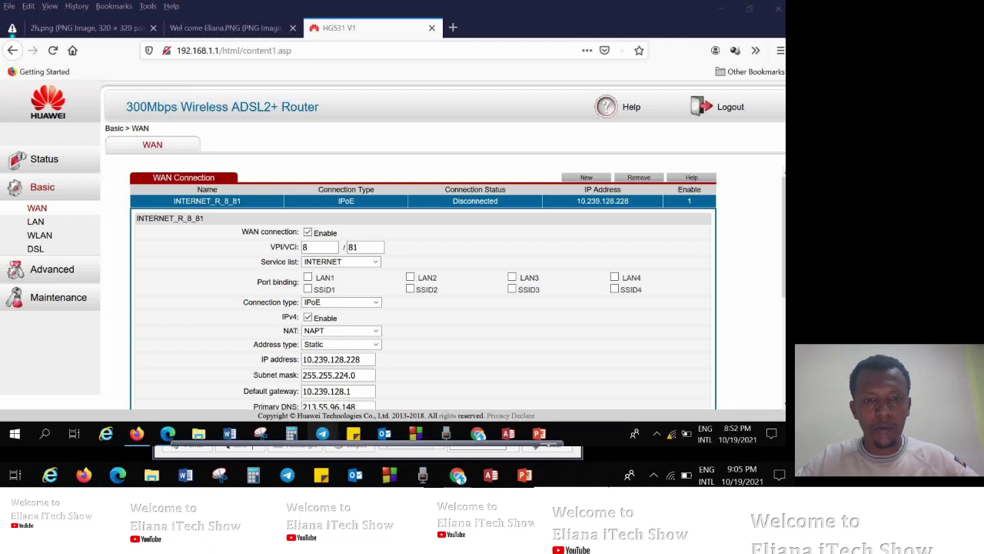
Change the WAN static IP address from 10.239.128.228 to 10.239.139.51.
{"action": "scroll", "coordinate": [338, 246], "scroll_direction": "down", "scroll_amount": 2}
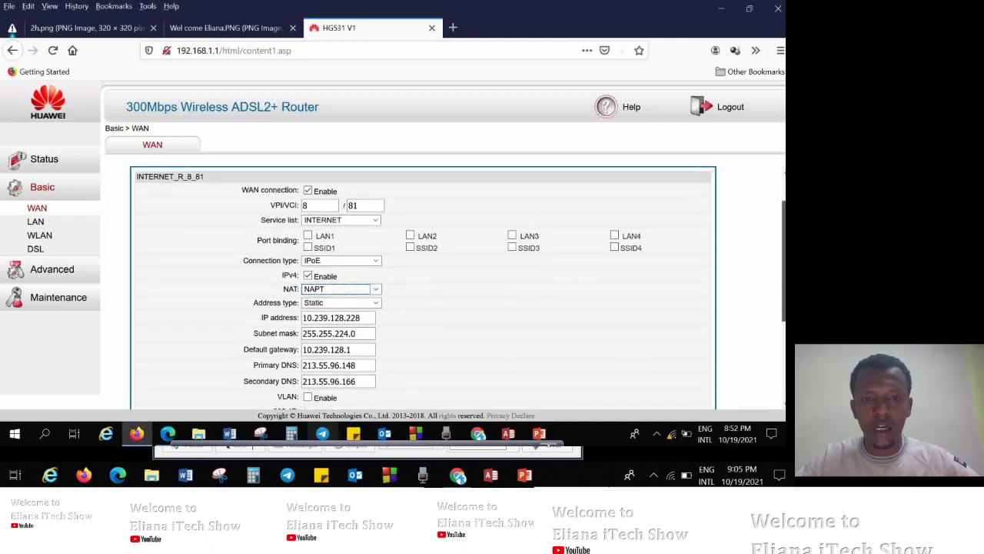
{"action": "scroll", "coordinate": [338, 246], "scroll_direction": "down", "scroll_amount": 1}
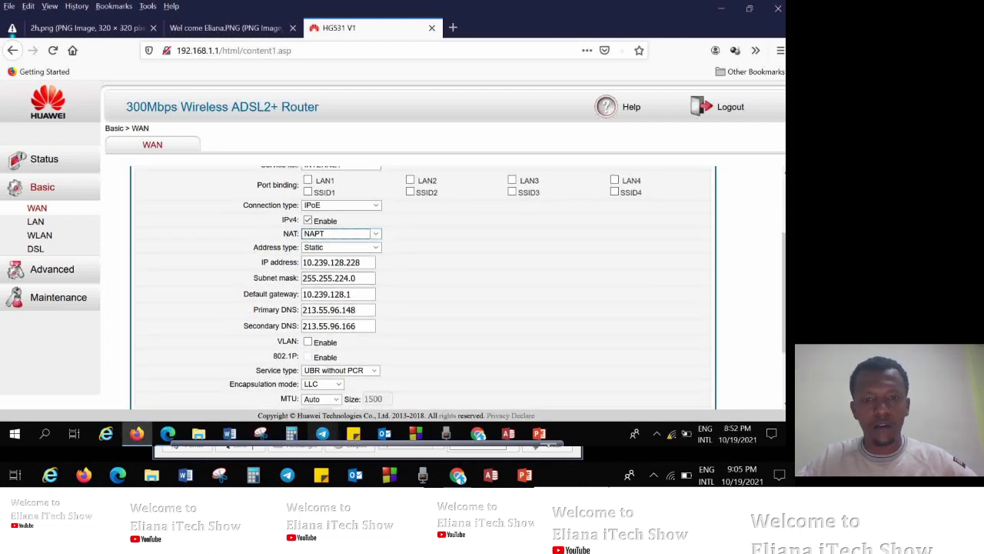
{"action": "left_click", "coordinate": [360, 263]}
{"action": "key", "text": "BackSpace"}
{"action": "key", "text": "BackSpace"}
{"action": "key", "text": "BackSpace"}
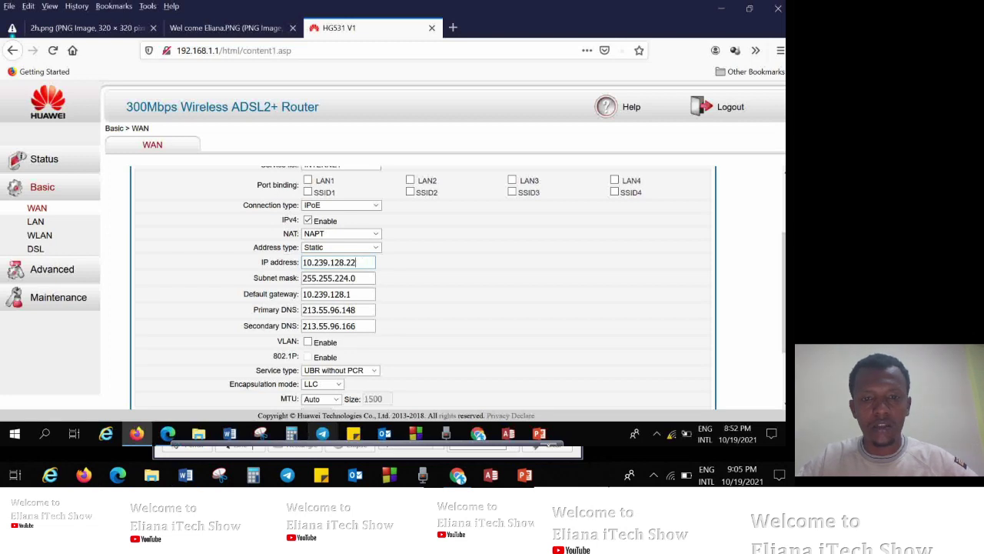
{"action": "key", "text": "BackSpace"}
{"action": "key", "text": "BackSpace"}
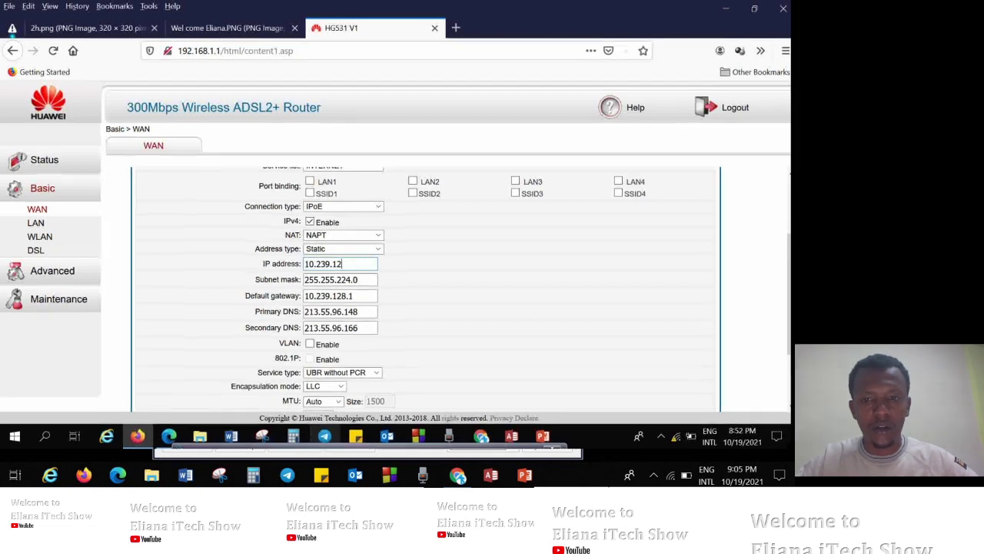
{"action": "key", "text": "BackSpace"}
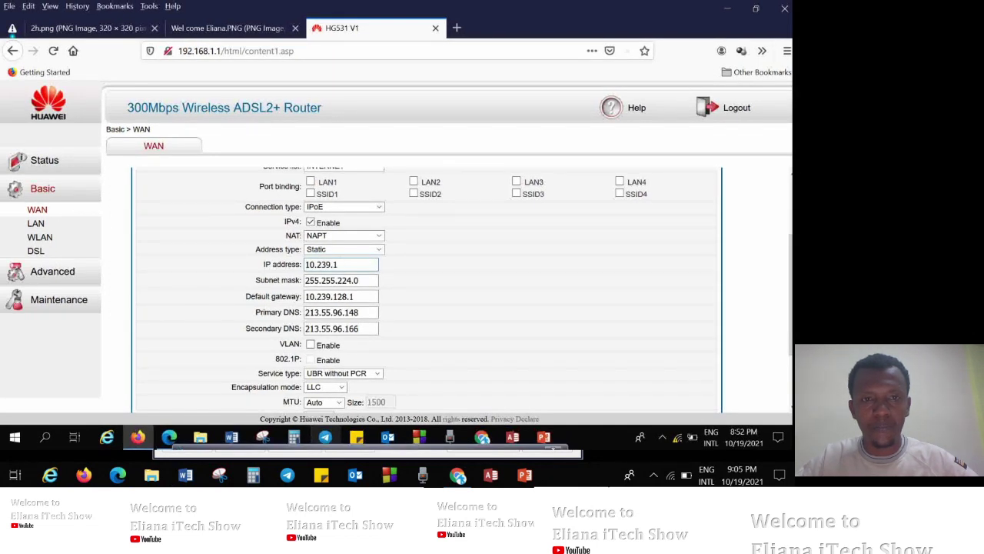
{"action": "type", "text": "3"}
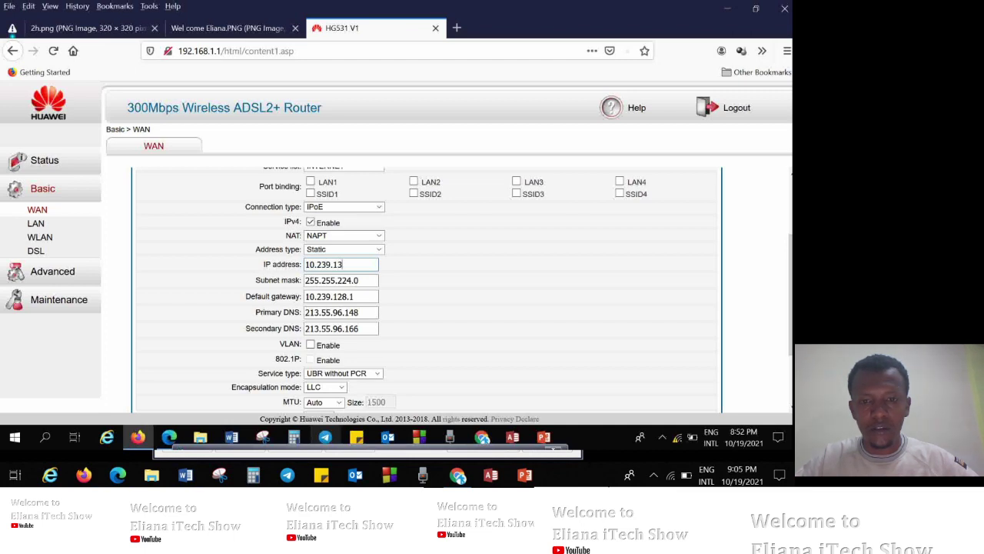
{"action": "type", "text": "9"}
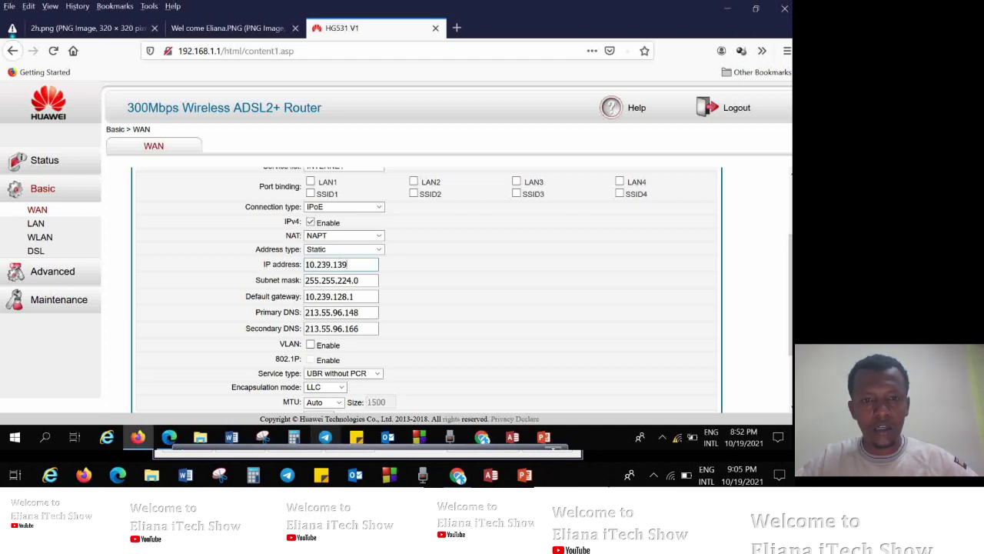
{"action": "type", "text": ".51"}
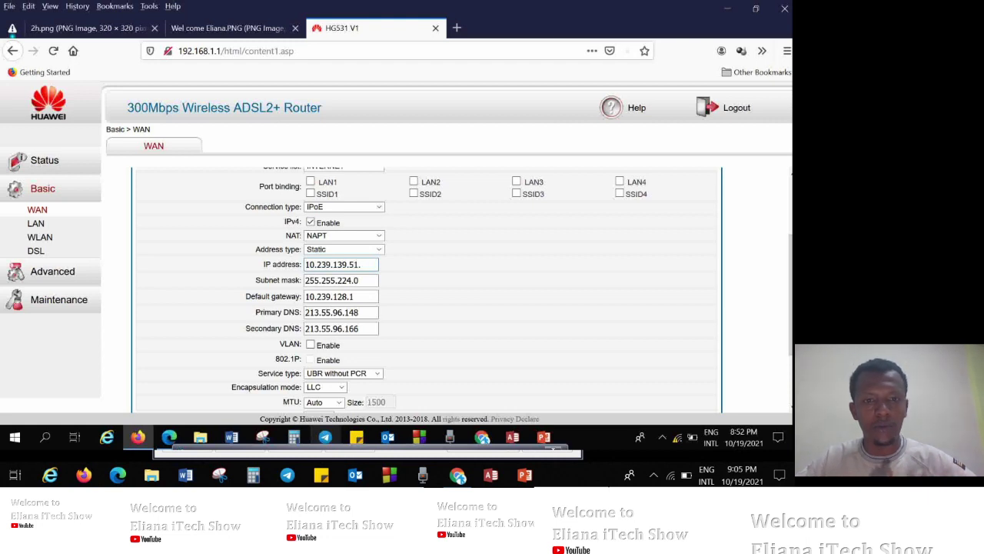
{"action": "type", "text": ".1"}
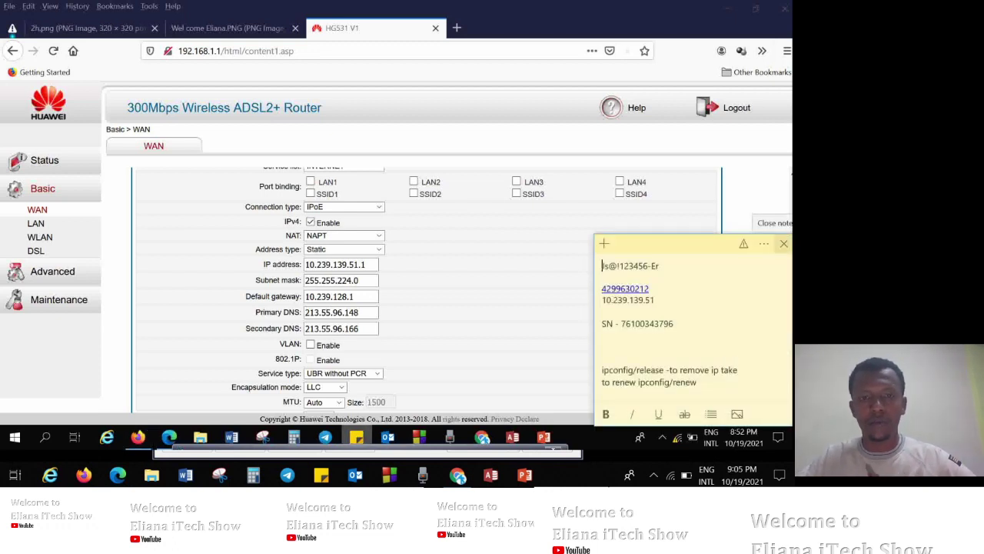
{"action": "left_click", "coordinate": [784, 243]}
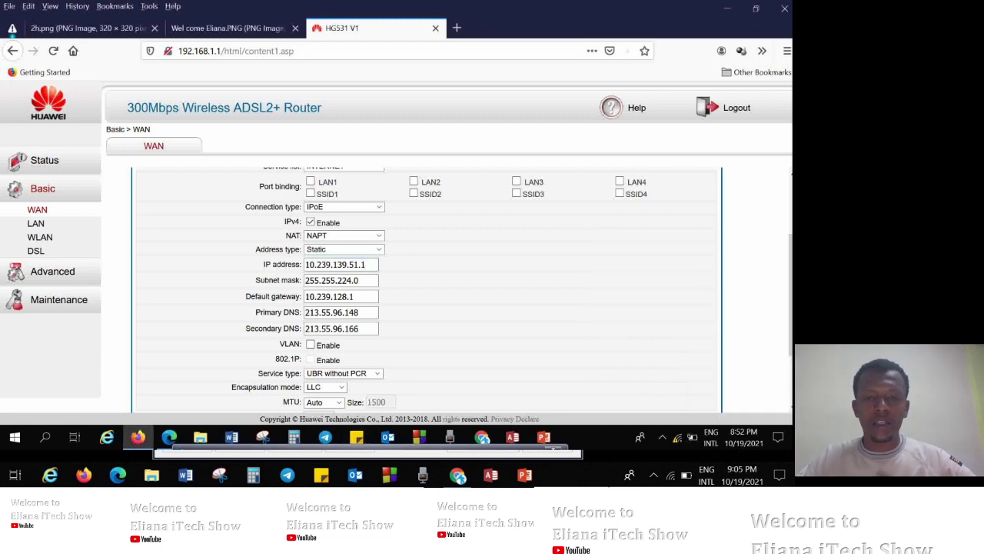
{"action": "key", "text": "BackSpace"}
{"action": "key", "text": "BackSpace"}
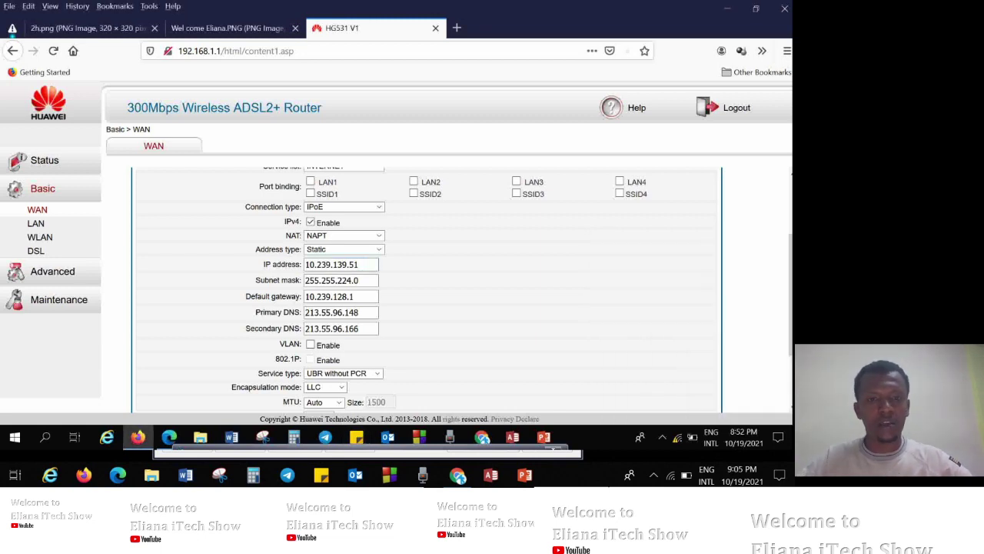
Retype the WAN subnet mask as 255.255..224.0, then select the default gateway value.
{"action": "left_click", "coordinate": [350, 280]}
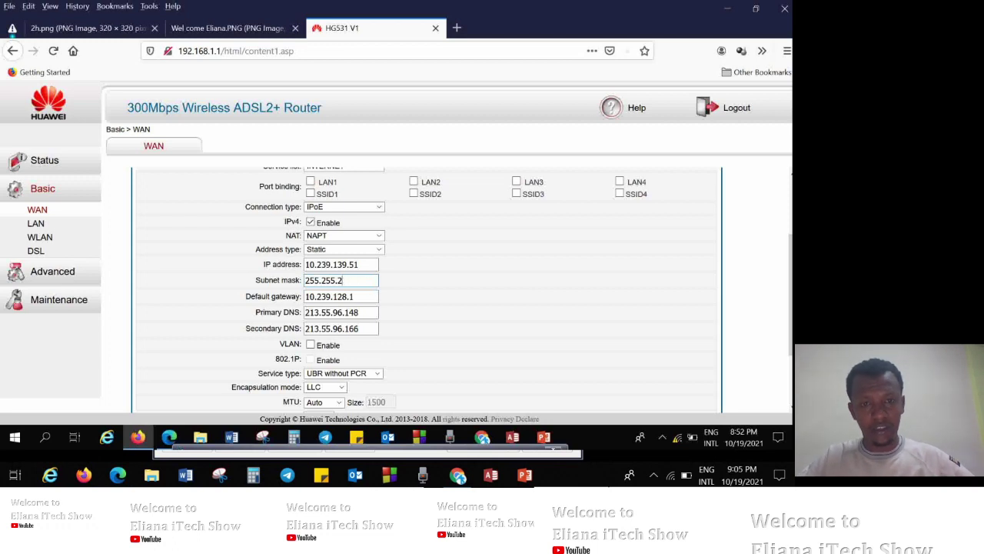
{"action": "key", "text": "BackSpace"}
{"action": "type", "text": ".2"}
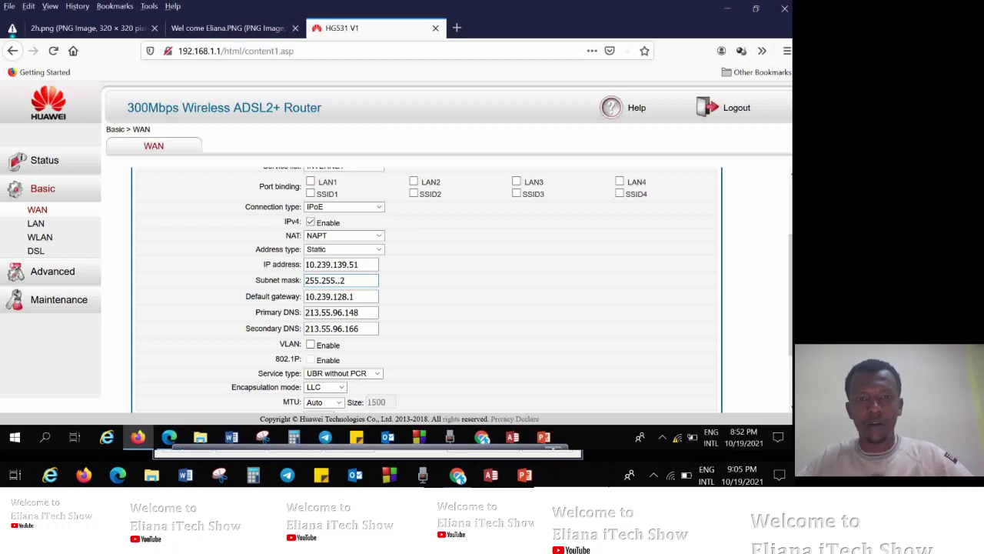
{"action": "type", "text": "44"}
{"action": "key", "text": "BackSpace"}
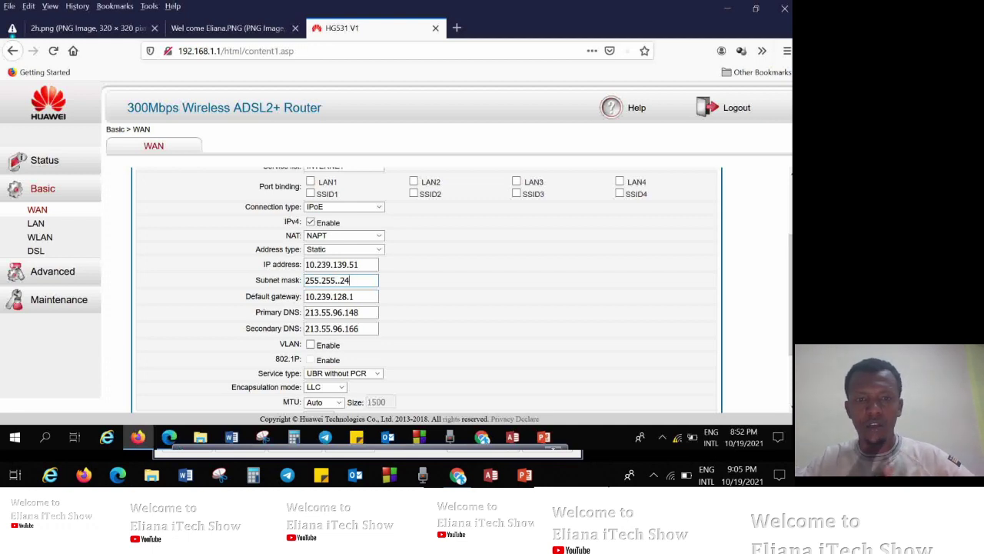
{"action": "type", "text": "4"}
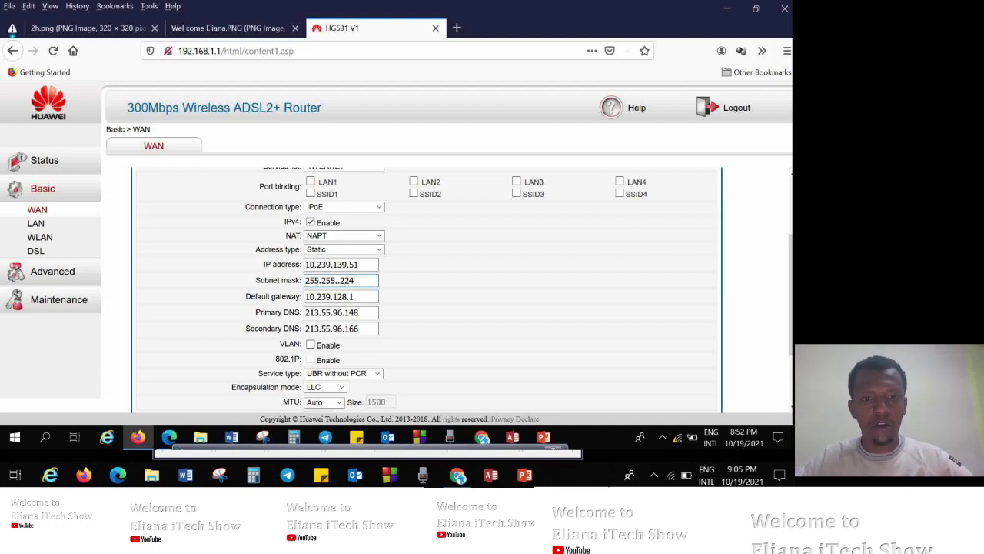
{"action": "type", "text": ".0"}
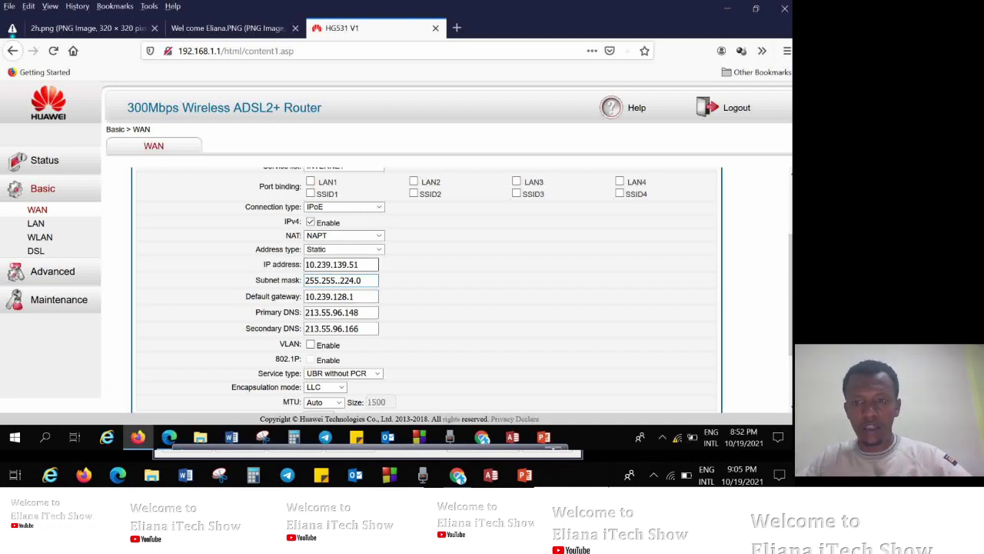
{"action": "left_click_drag", "start_coordinate": [367, 296], "coordinate": [305, 296]}
Replace the Primary DNS with 4.2.2.5 and the Secondary DNS with 8.8.8.8.
{"action": "left_click_drag", "start_coordinate": [361, 312], "coordinate": [306, 313]}
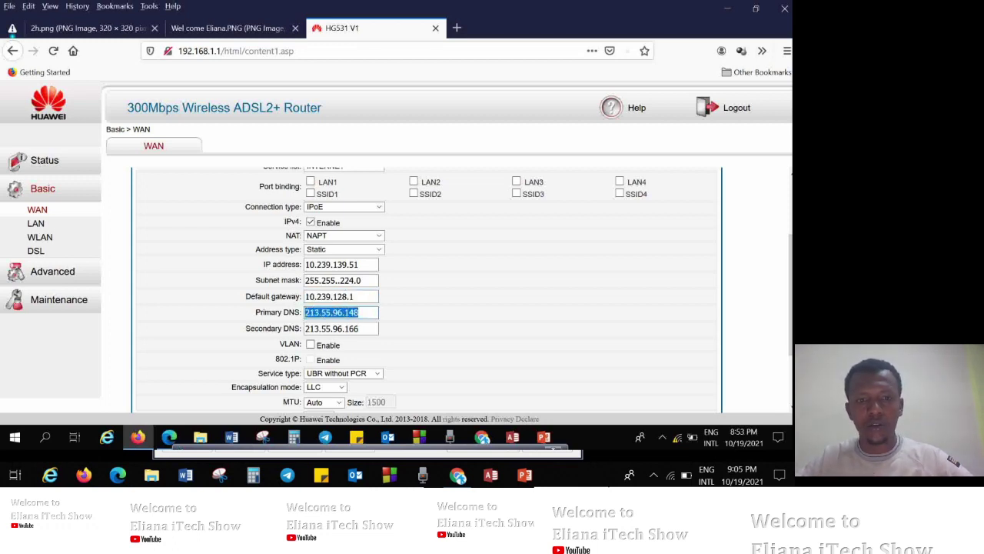
{"action": "left_click_drag", "start_coordinate": [360, 329], "coordinate": [305, 328]}
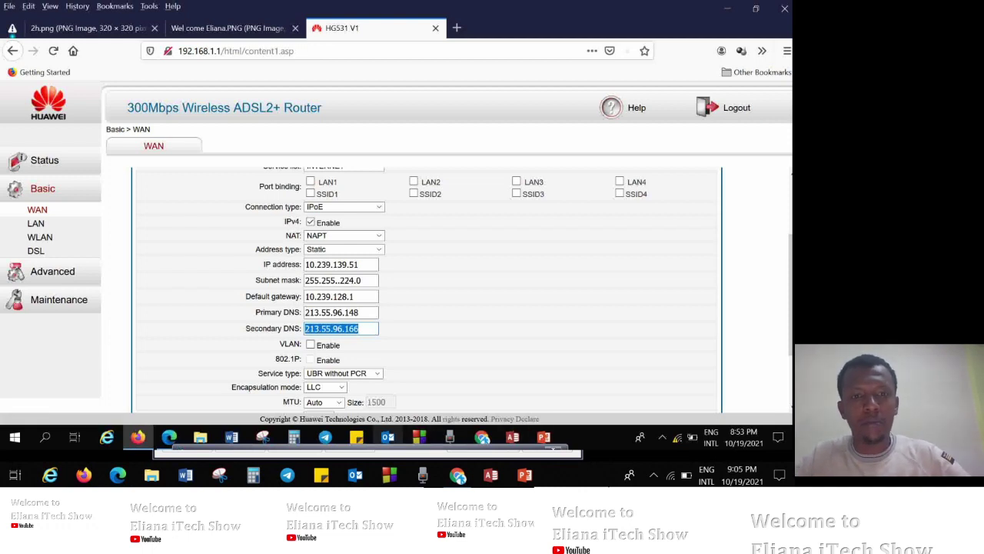
{"action": "left_click", "coordinate": [294, 436]}
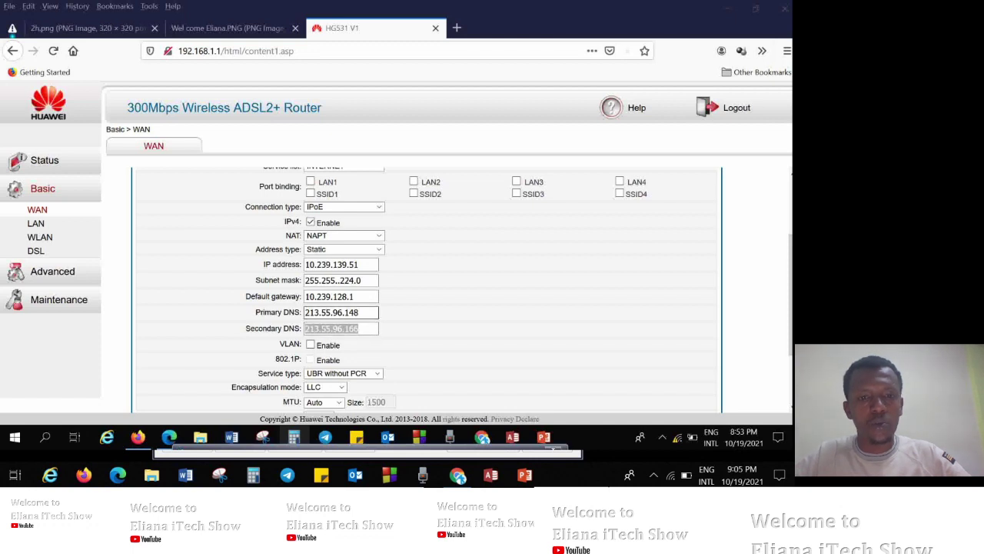
{"action": "left_click", "coordinate": [361, 312]}
{"action": "key", "text": "BackSpace"}
{"action": "key", "text": "BackSpace"}
{"action": "key", "text": "BackSpace"}
{"action": "key", "text": "BackSpace"}
{"action": "key", "text": "BackSpace"}
{"action": "key", "text": "BackSpace"}
{"action": "key", "text": "BackSpace"}
{"action": "key", "text": "BackSpace"}
{"action": "key", "text": "BackSpace"}
{"action": "key", "text": "BackSpace"}
{"action": "key", "text": "BackSpace"}
{"action": "key", "text": "BackSpace"}
{"action": "key", "text": "BackSpace"}
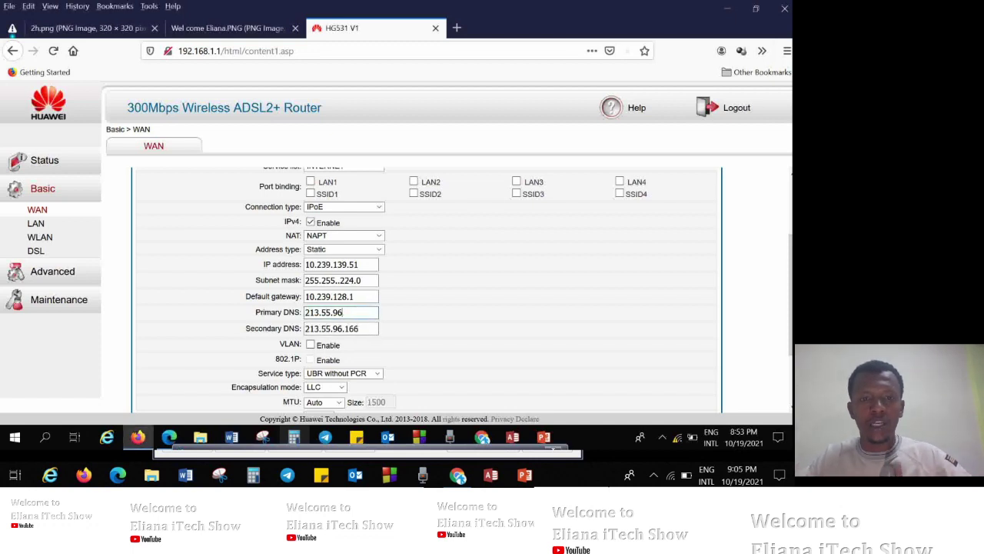
{"action": "type", "text": "4."}
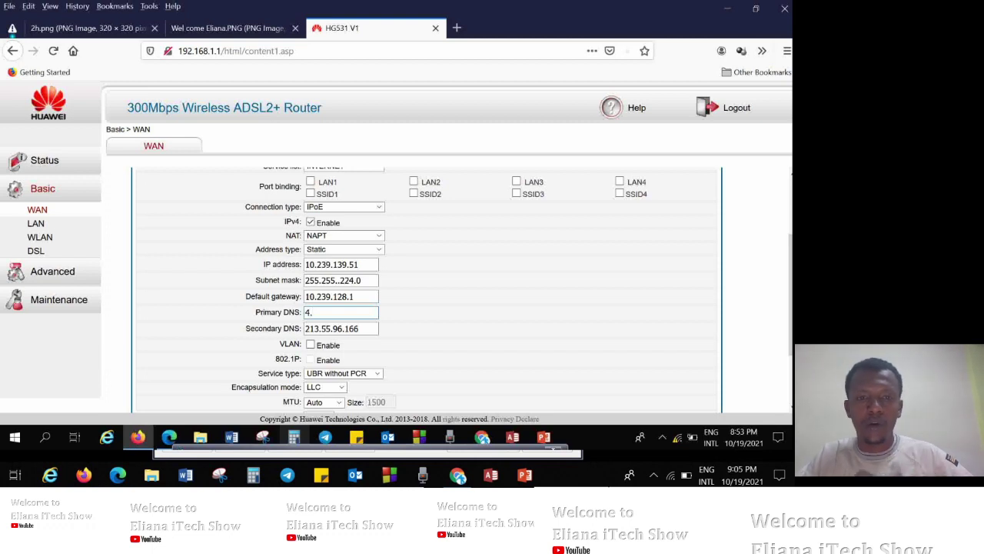
{"action": "type", "text": "2.2."}
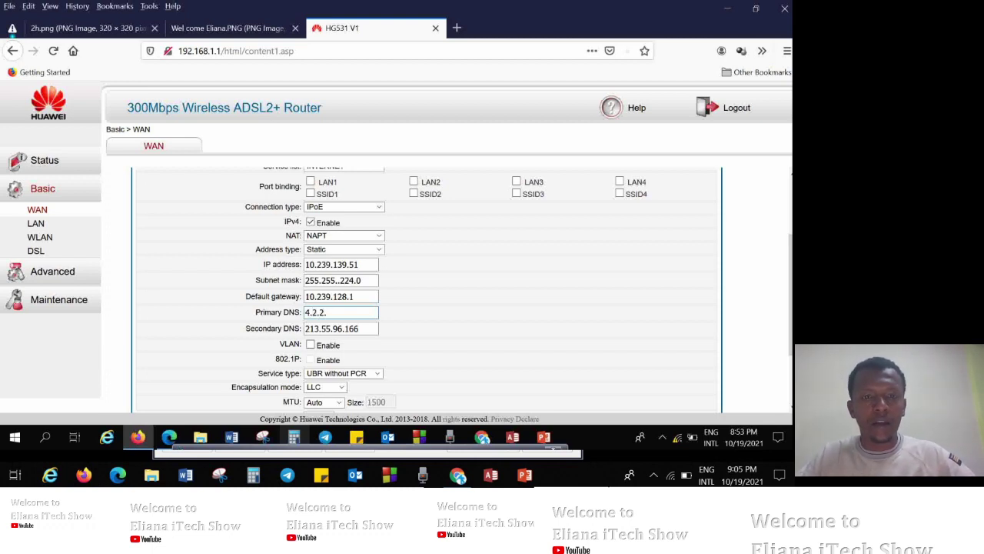
{"action": "type", "text": "5"}
{"action": "key", "text": "Tab"}
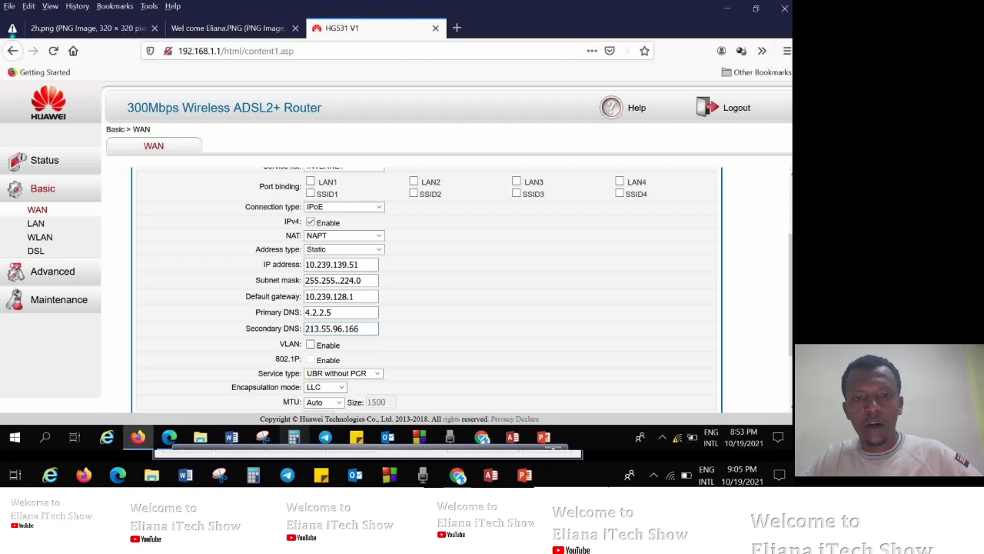
{"action": "key", "text": "BackSpace"}
{"action": "key", "text": "BackSpace"}
{"action": "key", "text": "BackSpace"}
{"action": "key", "text": "BackSpace"}
{"action": "key", "text": "BackSpace"}
{"action": "key", "text": "BackSpace"}
{"action": "key", "text": "BackSpace"}
{"action": "key", "text": "BackSpace"}
{"action": "key", "text": "BackSpace"}
{"action": "key", "text": "BackSpace"}
{"action": "key", "text": "BackSpace"}
{"action": "key", "text": "BackSpace"}
{"action": "key", "text": "BackSpace"}
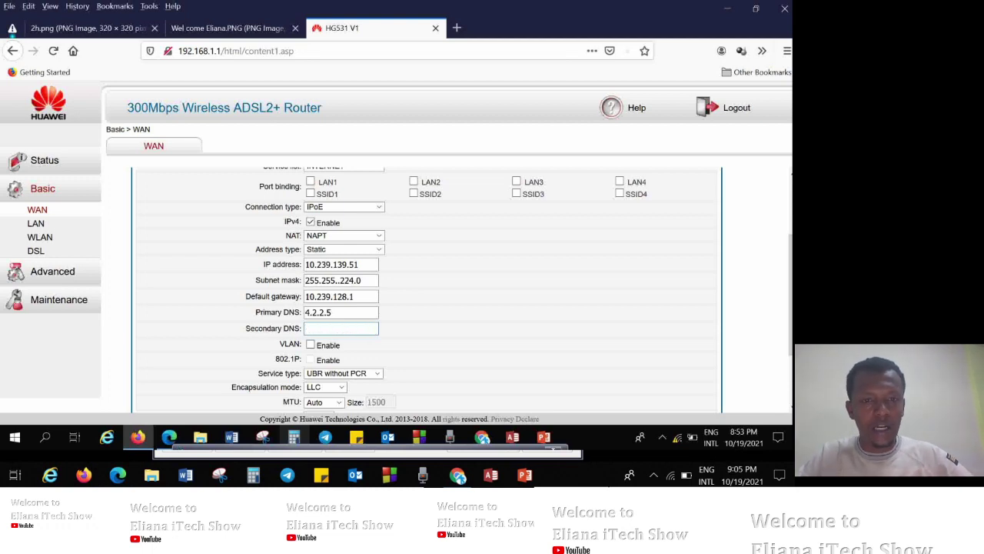
{"action": "type", "text": "8.8"}
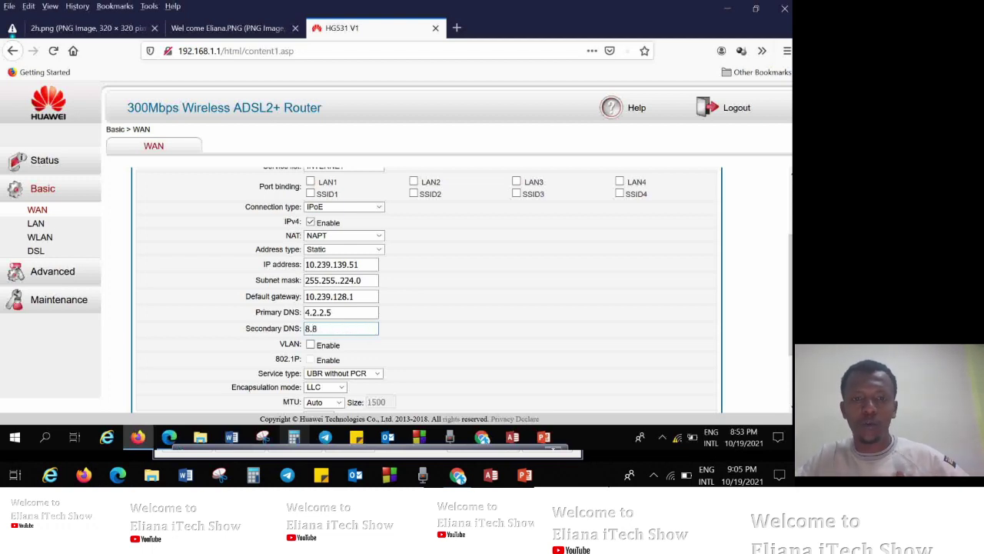
{"action": "type", "text": ".8.8"}
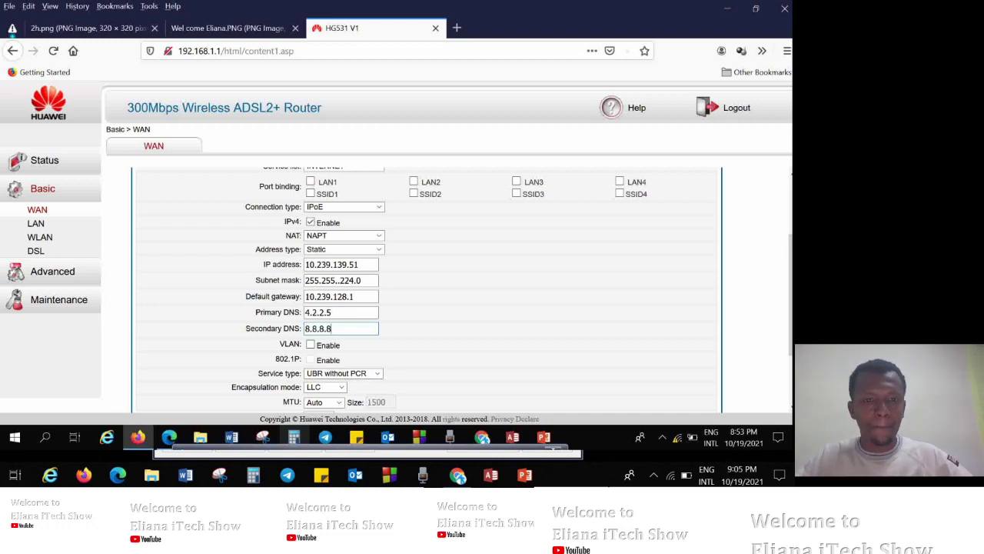
{"action": "scroll", "coordinate": [427, 289], "scroll_direction": "down", "scroll_amount": 2}
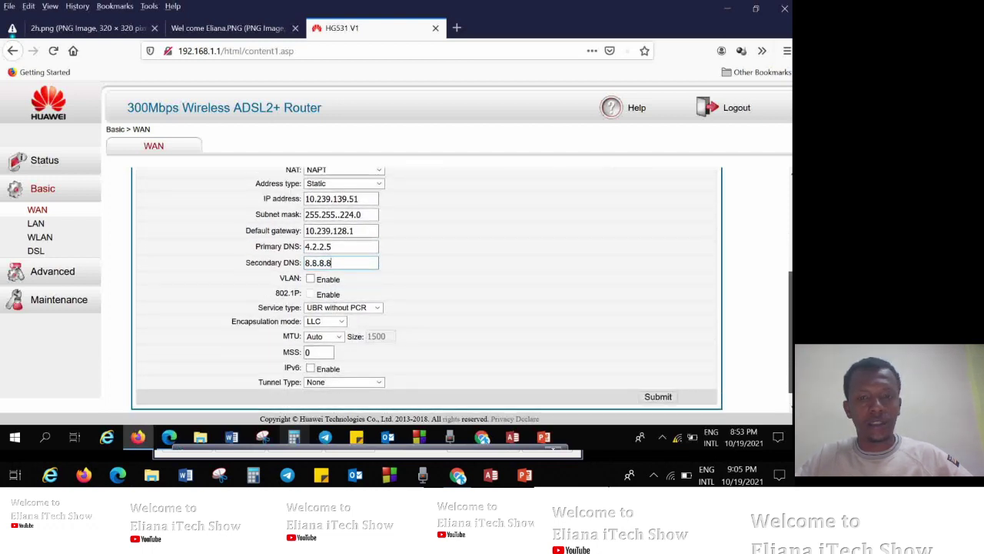
{"action": "left_click", "coordinate": [325, 305]}
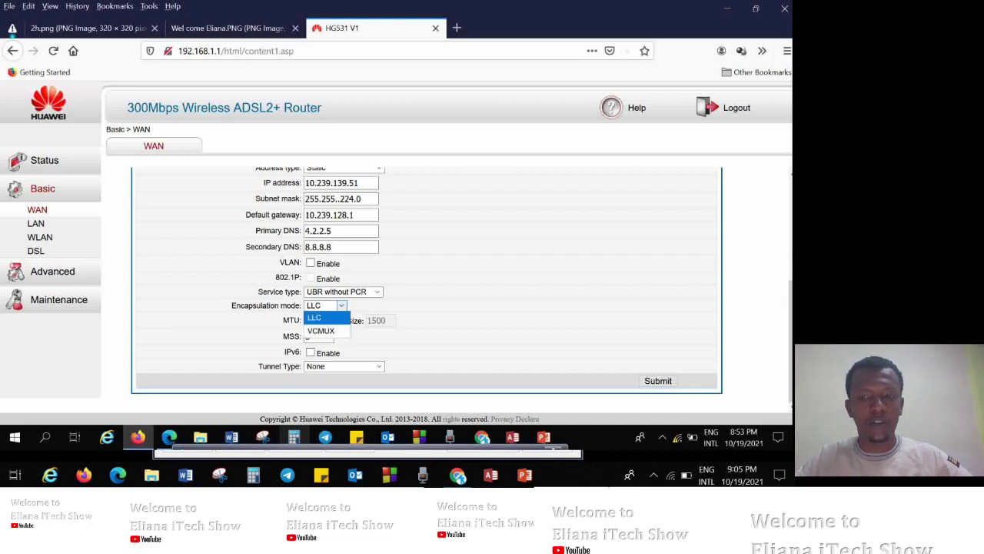
{"action": "left_click", "coordinate": [315, 317]}
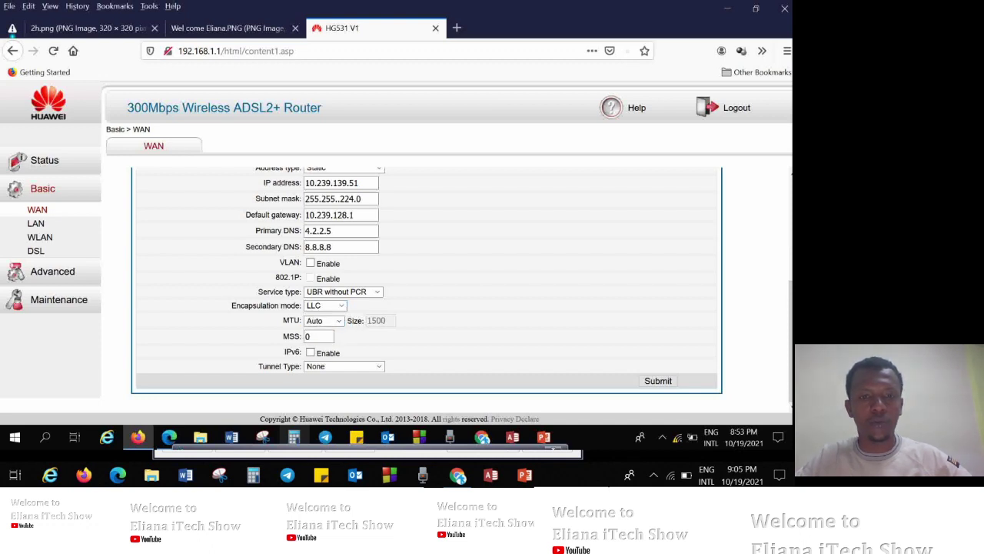
{"action": "left_click", "coordinate": [343, 366]}
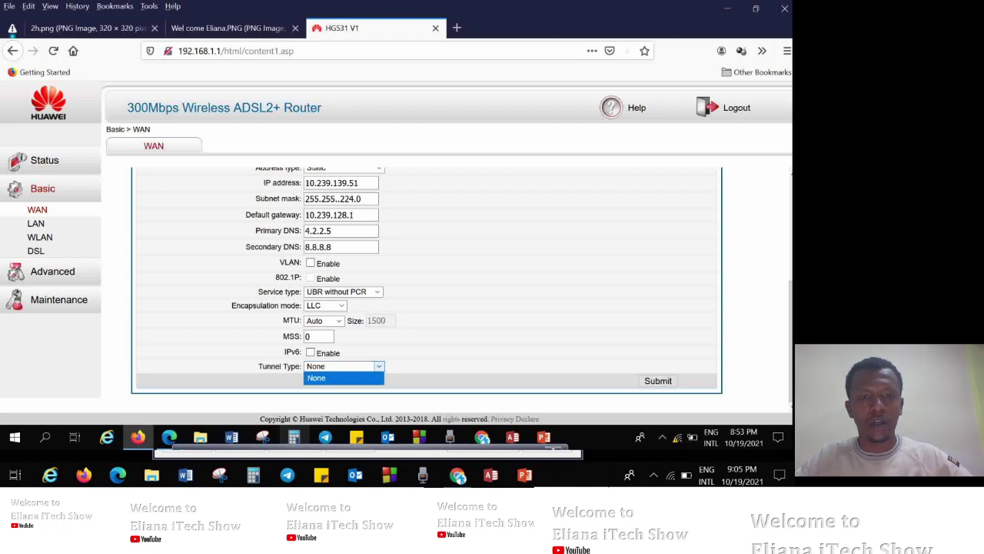
{"action": "key", "text": "Return"}
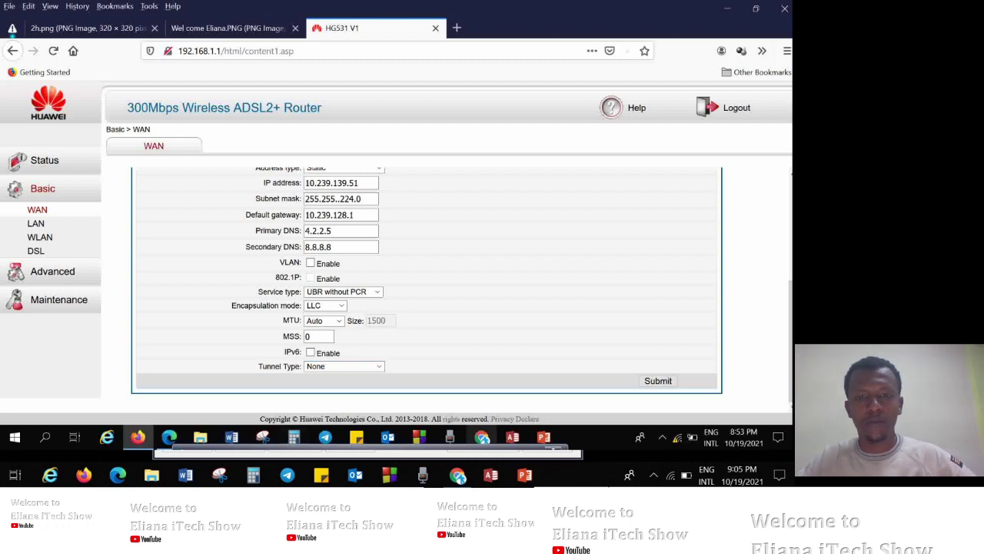
{"action": "mouse_move", "coordinate": [367, 452]}
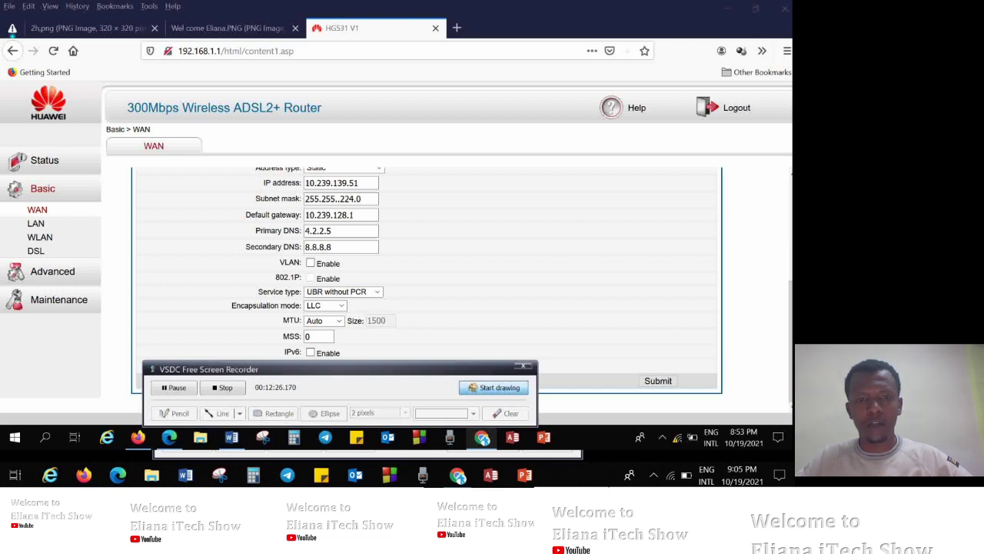
Draw green annotation circles around the IP address and DNS fields.
{"action": "left_click", "coordinate": [494, 388]}
{"action": "left_click", "coordinate": [474, 412]}
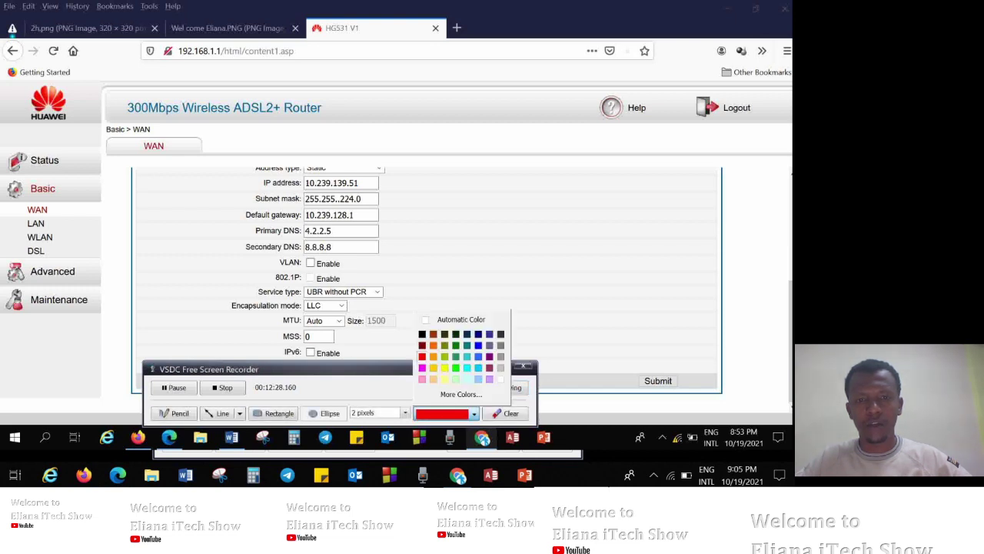
{"action": "left_click", "coordinate": [455, 367]}
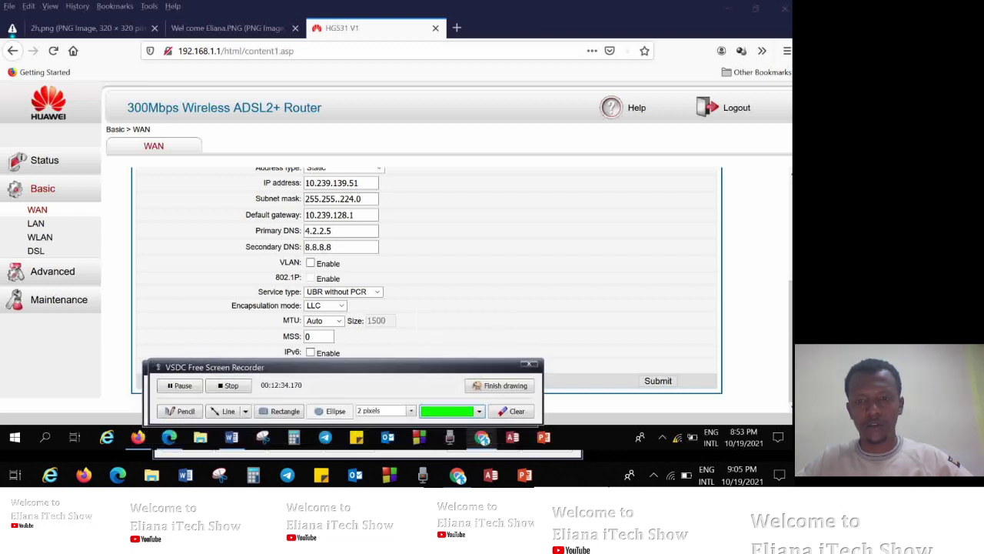
{"action": "left_click_drag", "start_coordinate": [300, 173], "coordinate": [409, 360]}
{"action": "mouse_move", "coordinate": [417, 222]}
{"action": "left_mouse_down"}
{"action": "mouse_move", "coordinate": [448, 229]}
{"action": "mouse_move", "coordinate": [408, 235]}
{"action": "left_mouse_up"}
Clear the green annotations and circle the form's submission area in red.
{"action": "left_click", "coordinate": [512, 410]}
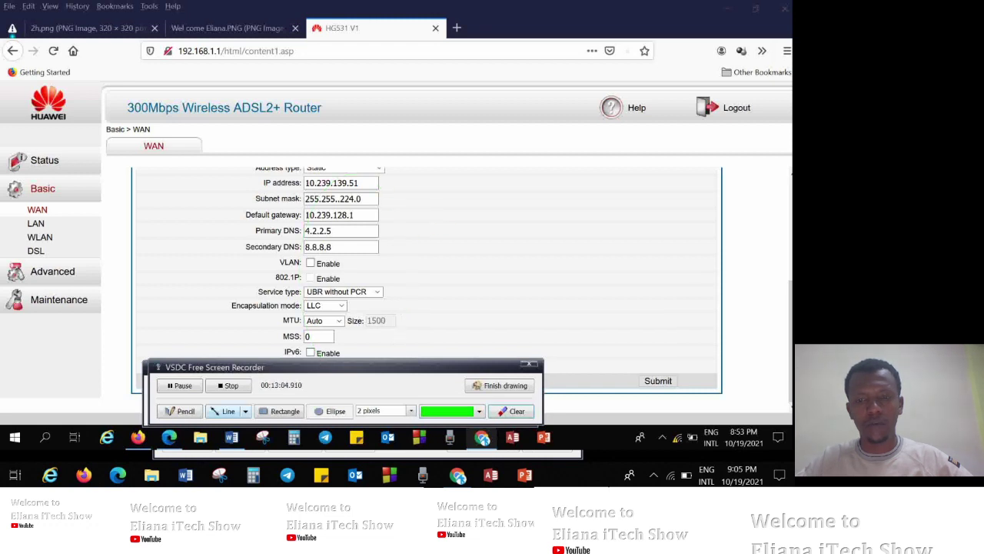
{"action": "left_click", "coordinate": [527, 364]}
{"action": "mouse_move", "coordinate": [676, 392]}
{"action": "left_mouse_down"}
{"action": "mouse_move", "coordinate": [692, 383]}
{"action": "mouse_move", "coordinate": [647, 338]}
{"action": "mouse_move", "coordinate": [646, 386]}
{"action": "left_mouse_up"}
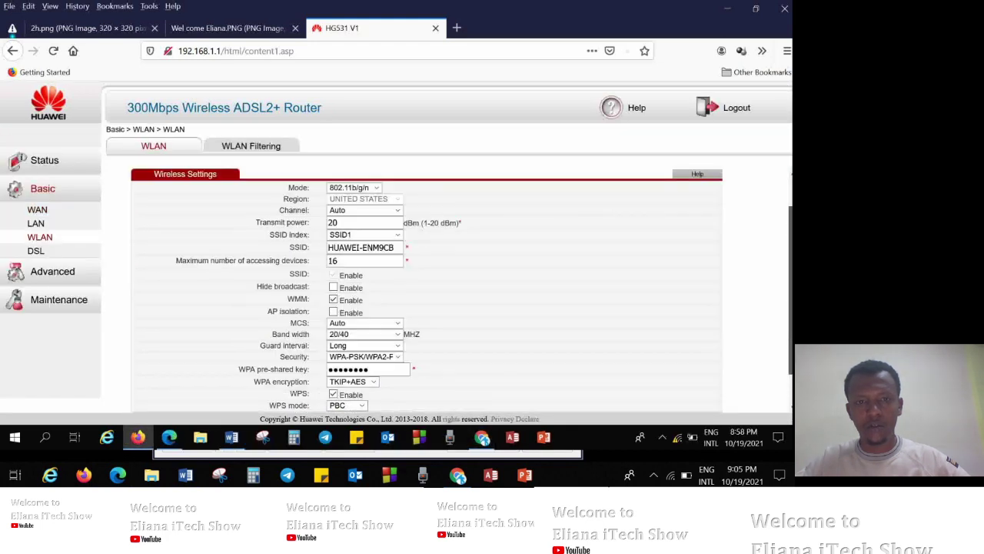
Open Basic > WLAN and highlight the masked WPA pre-shared key.
{"action": "scroll", "coordinate": [427, 292], "scroll_direction": "down", "scroll_amount": 1}
{"action": "left_click", "coordinate": [368, 334]}
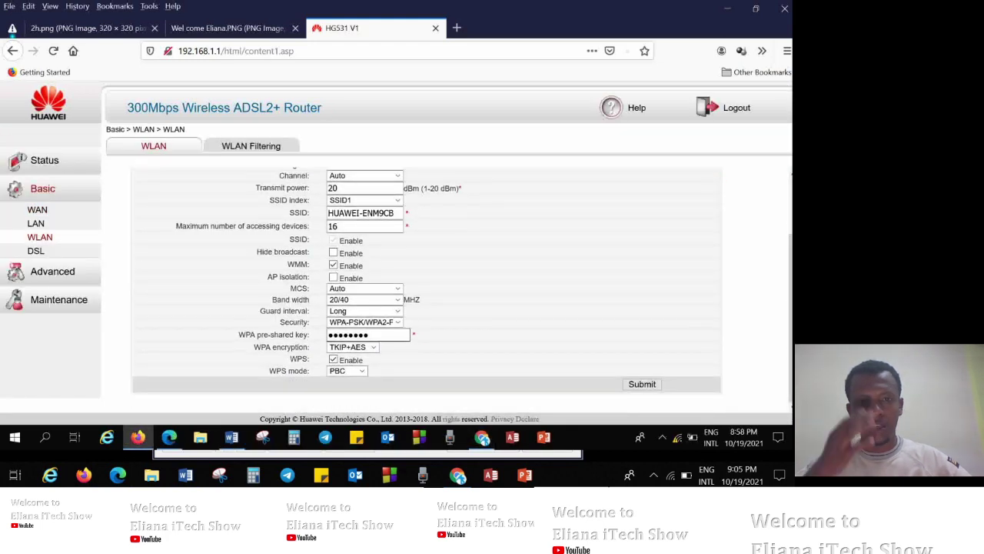
{"action": "left_click_drag", "start_coordinate": [369, 334], "coordinate": [327, 334]}
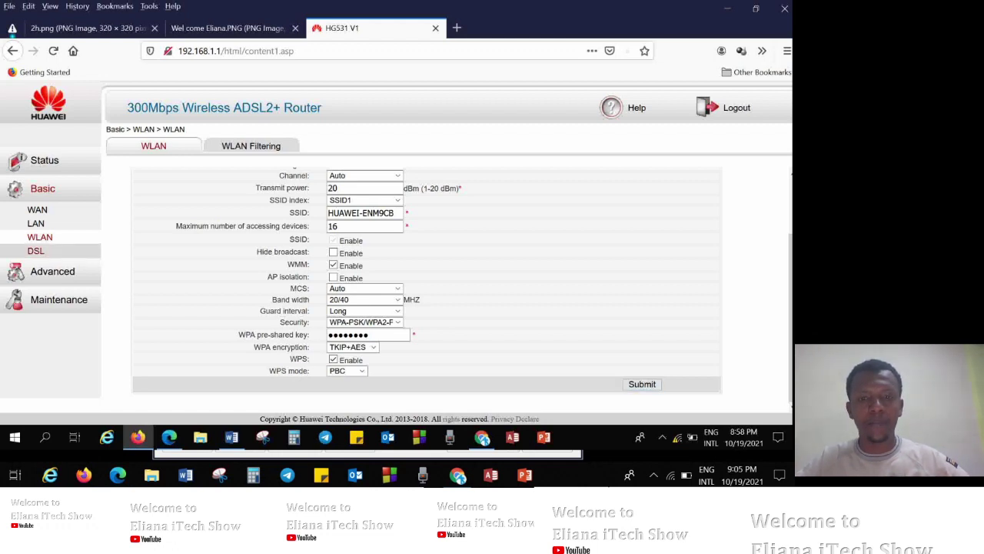
Open the Basic > DSL page, declining Firefox's offer to save the router password.
{"action": "left_click", "coordinate": [36, 251]}
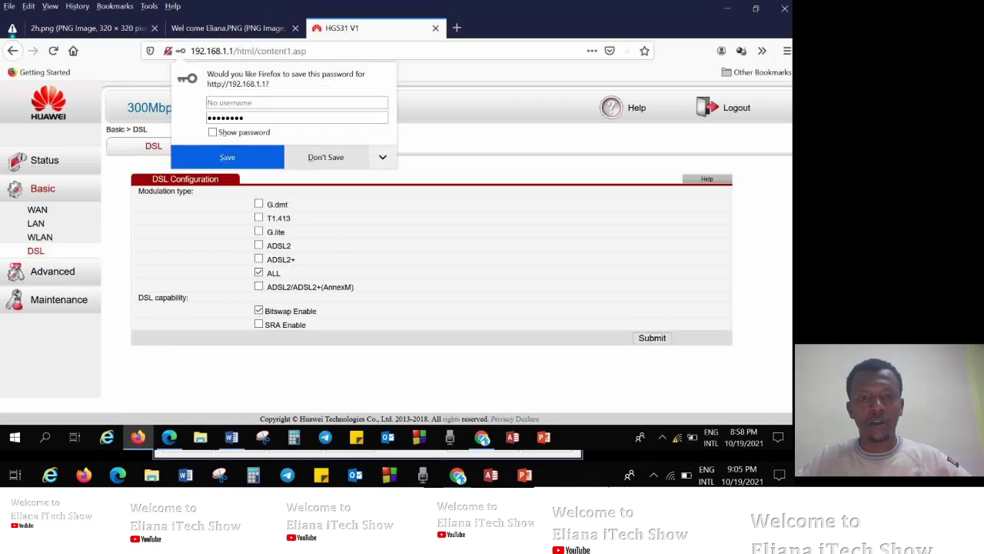
{"action": "key", "text": "Escape"}
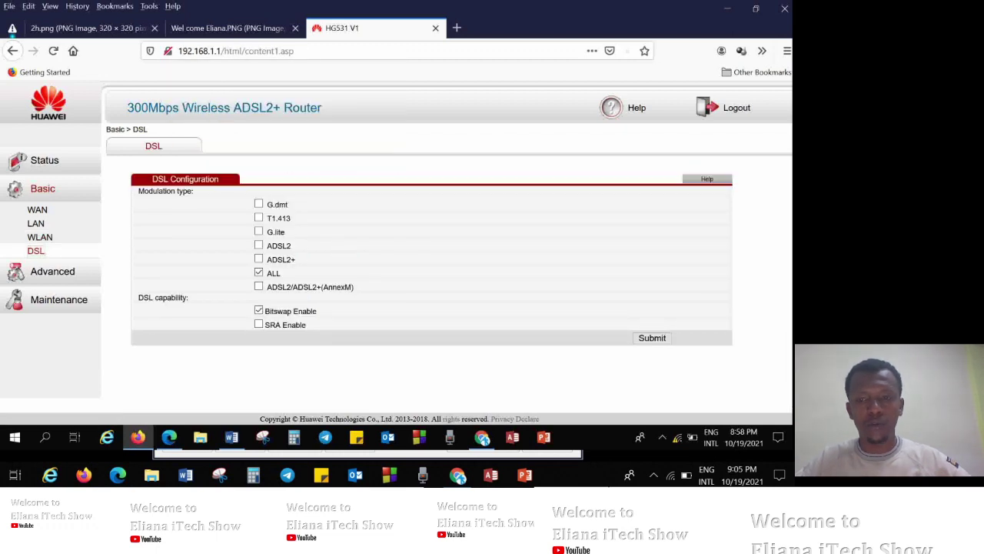
{"action": "key", "text": "alt+Left"}
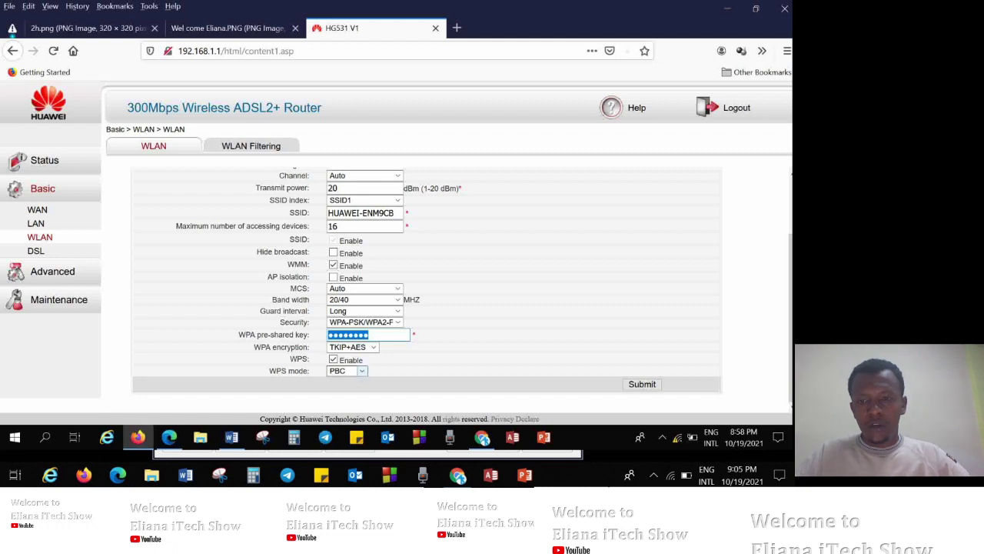
{"action": "left_click", "coordinate": [35, 250]}
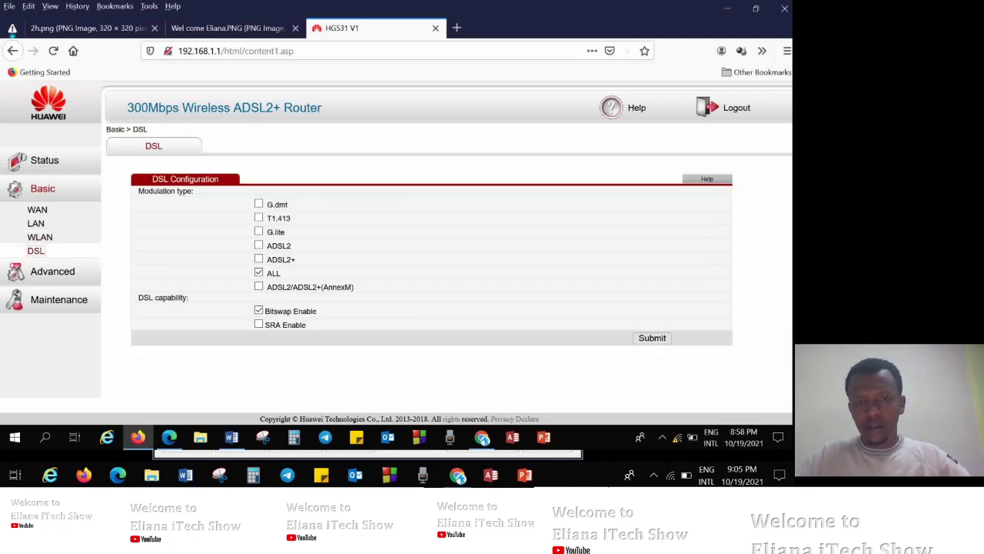
Open Advanced > ACL and review the service types, keeping HTTP for the rule.
{"action": "left_click", "coordinate": [53, 271]}
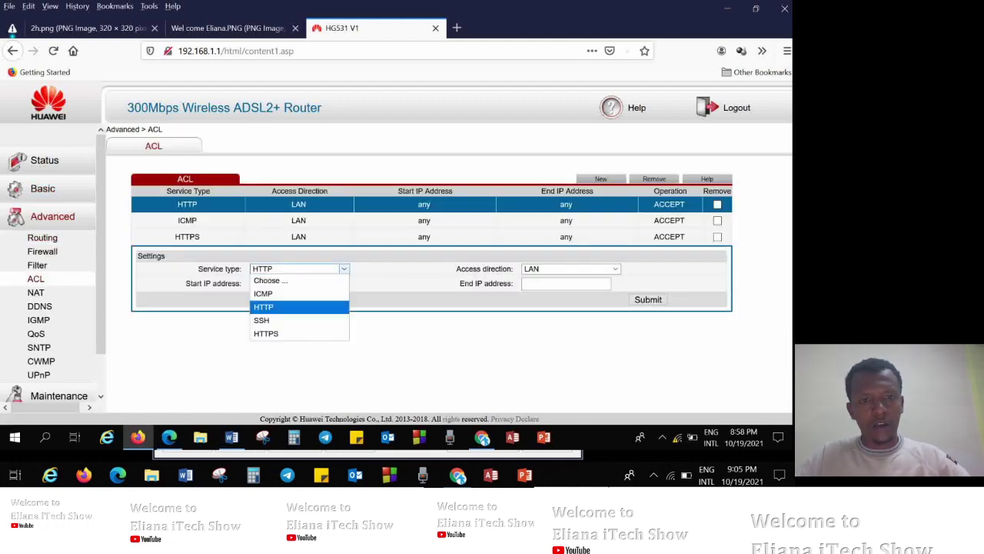
{"action": "key", "text": "Escape"}
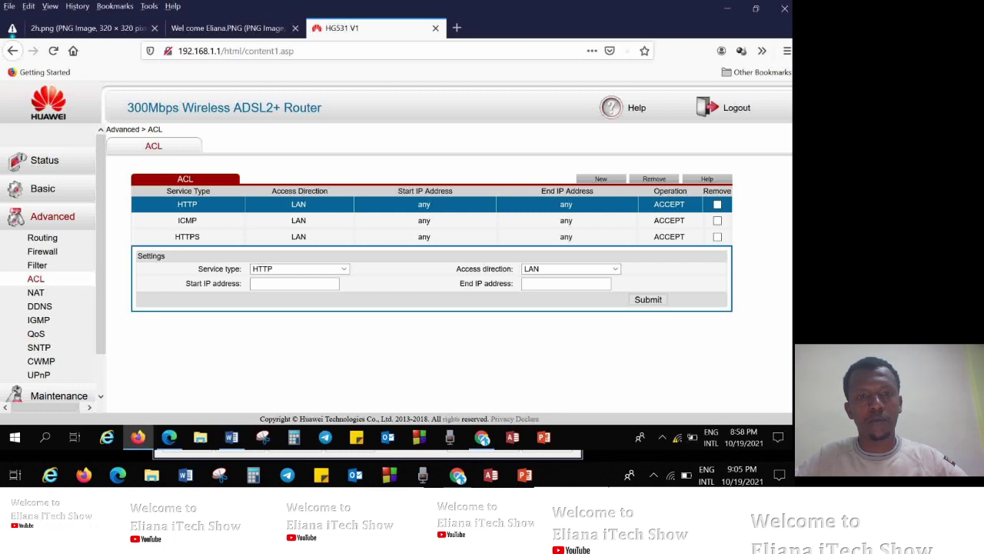
{"action": "key", "text": "alt+Down"}
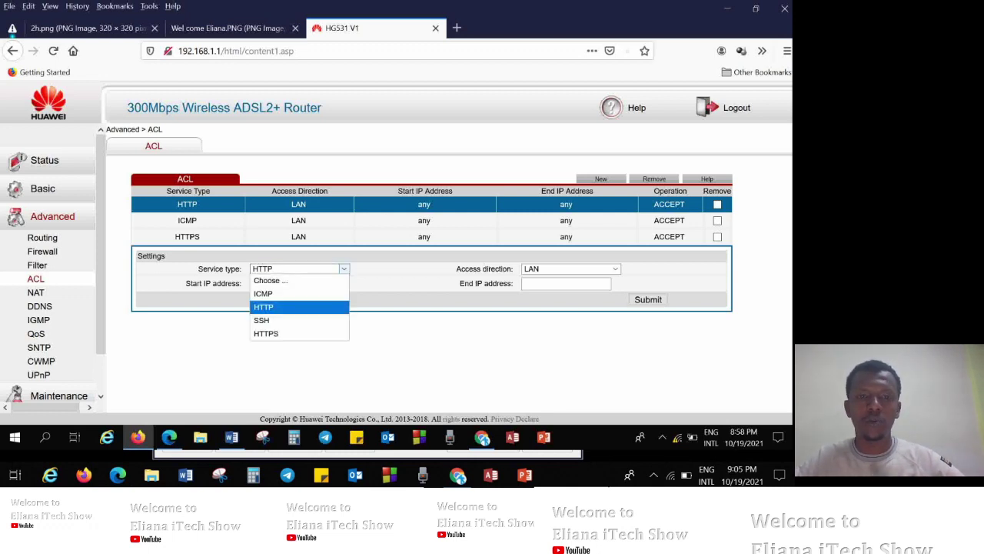
{"action": "key", "text": "Escape"}
{"action": "left_click_drag", "start_coordinate": [200, 204], "coordinate": [178, 205]}
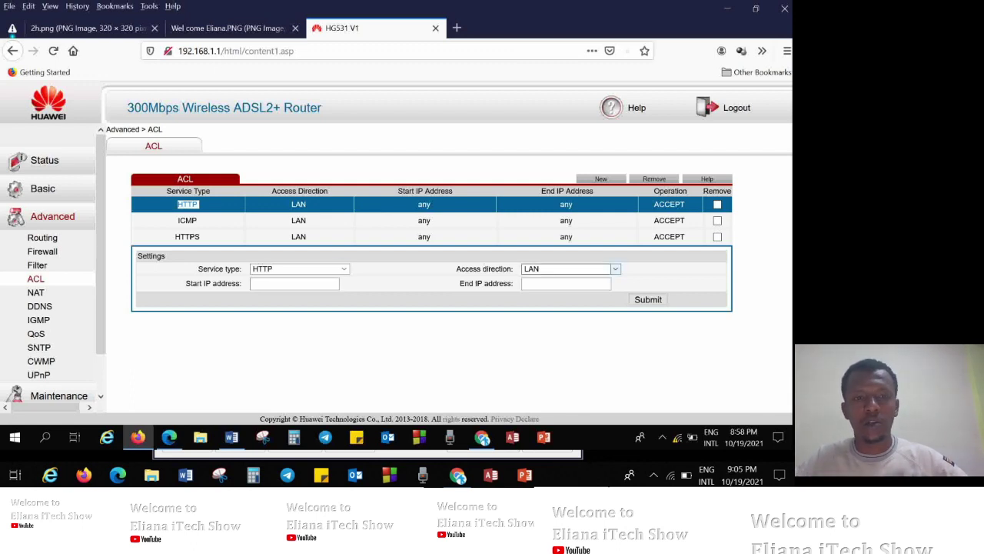
Set the HTTP rule's access direction to WAN.
{"action": "left_click", "coordinate": [570, 268]}
{"action": "left_click", "coordinate": [570, 292]}
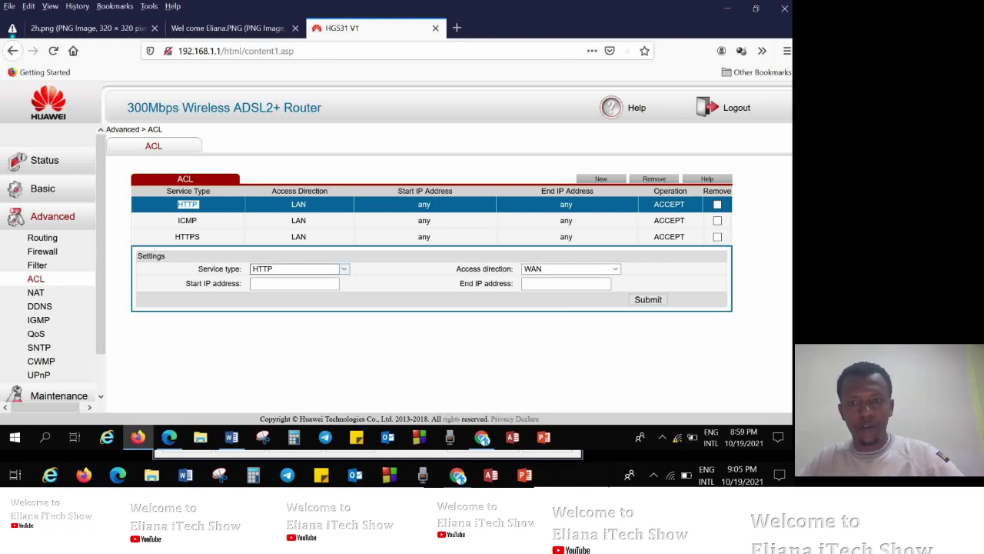
{"action": "left_click", "coordinate": [293, 283]}
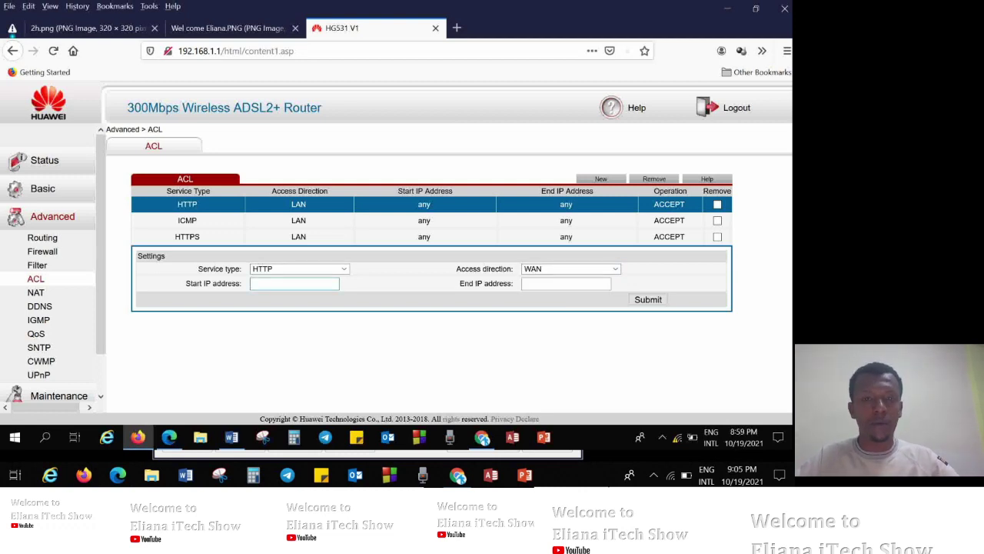
{"action": "left_click", "coordinate": [570, 268]}
{"action": "left_click", "coordinate": [570, 293]}
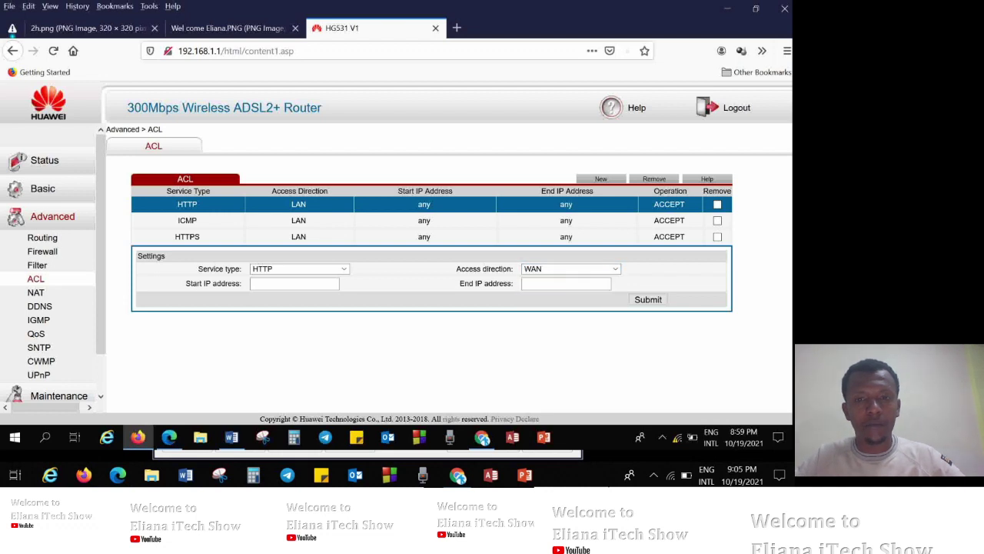
{"action": "left_click", "coordinate": [566, 283]}
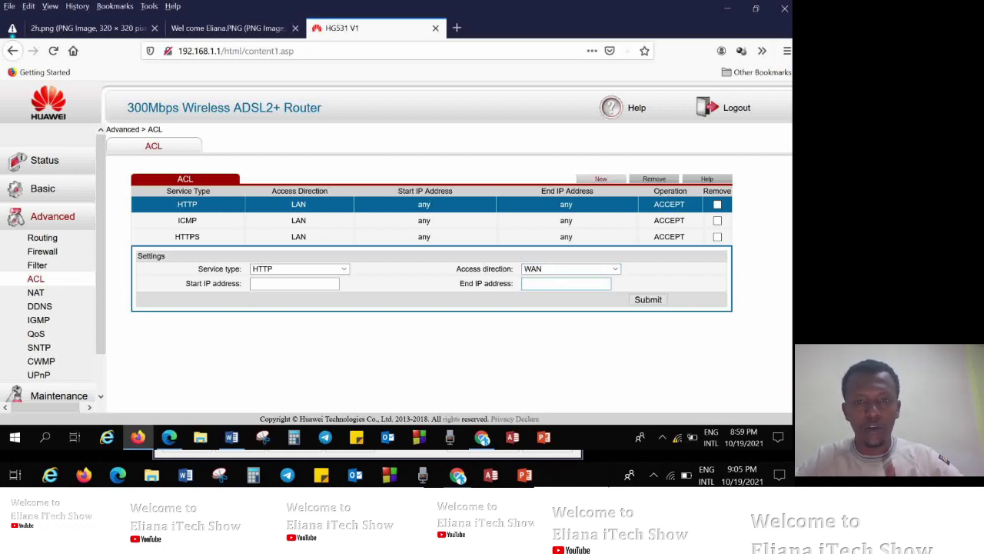
Submit a new ACL rule with HTTP service for WAN, which the router rejects.
{"action": "left_click", "coordinate": [601, 179]}
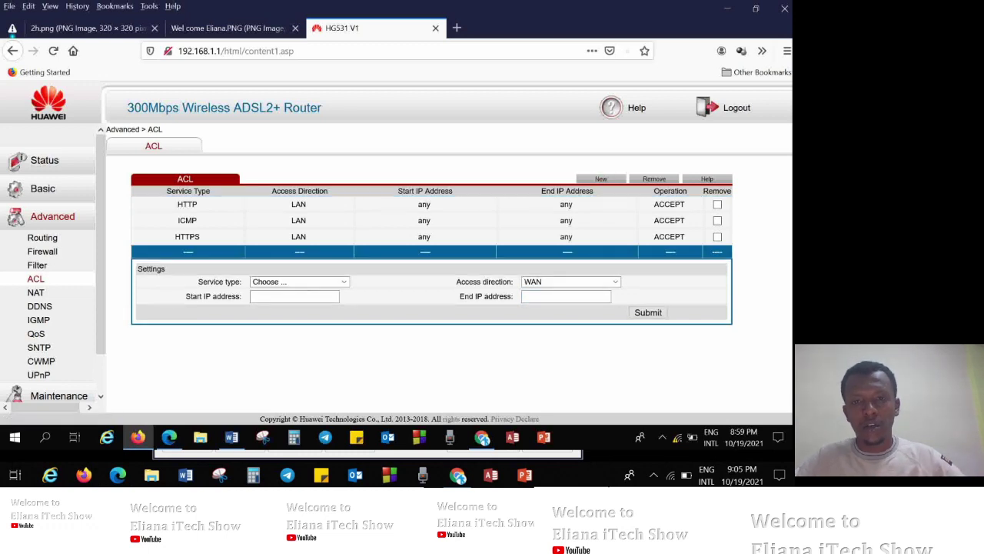
{"action": "left_click", "coordinate": [300, 281]}
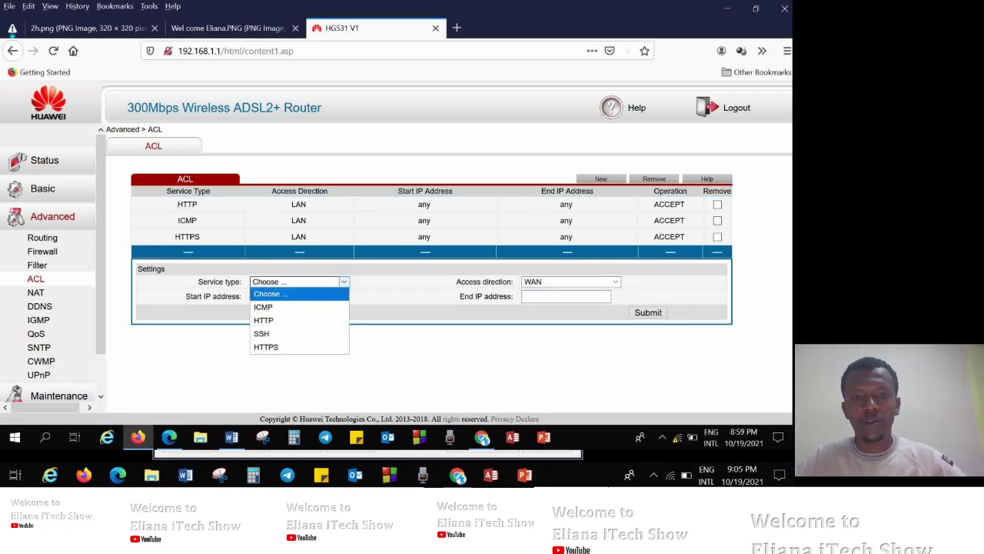
{"action": "left_click", "coordinate": [263, 319]}
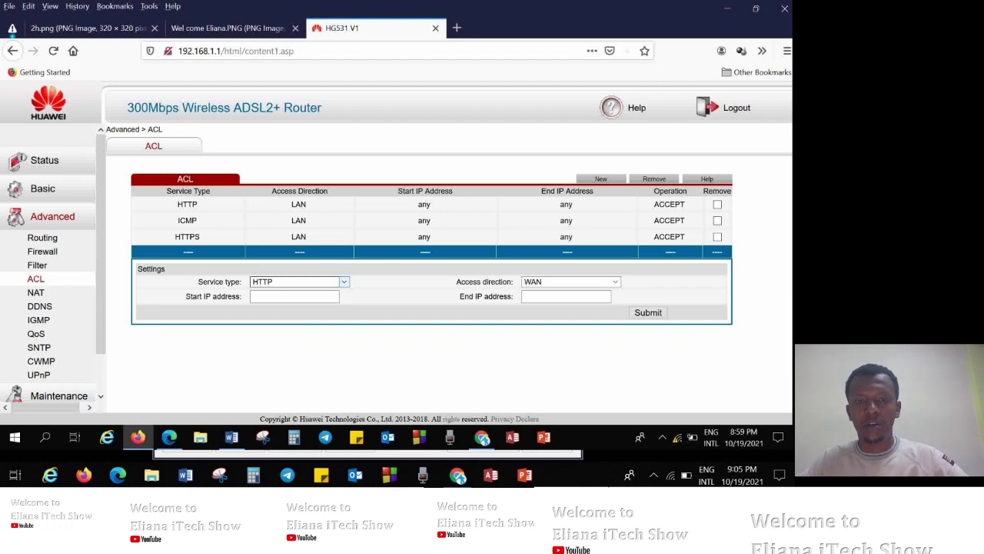
{"action": "key", "text": "Tab"}
{"action": "key", "text": "Tab"}
{"action": "key", "text": "Tab"}
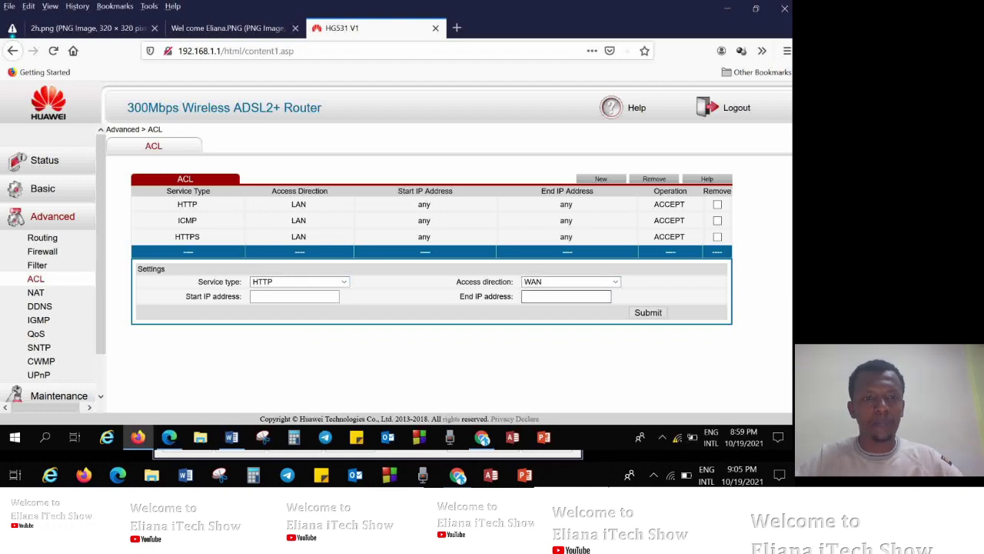
{"action": "key", "text": "Tab"}
{"action": "key", "text": "Return"}
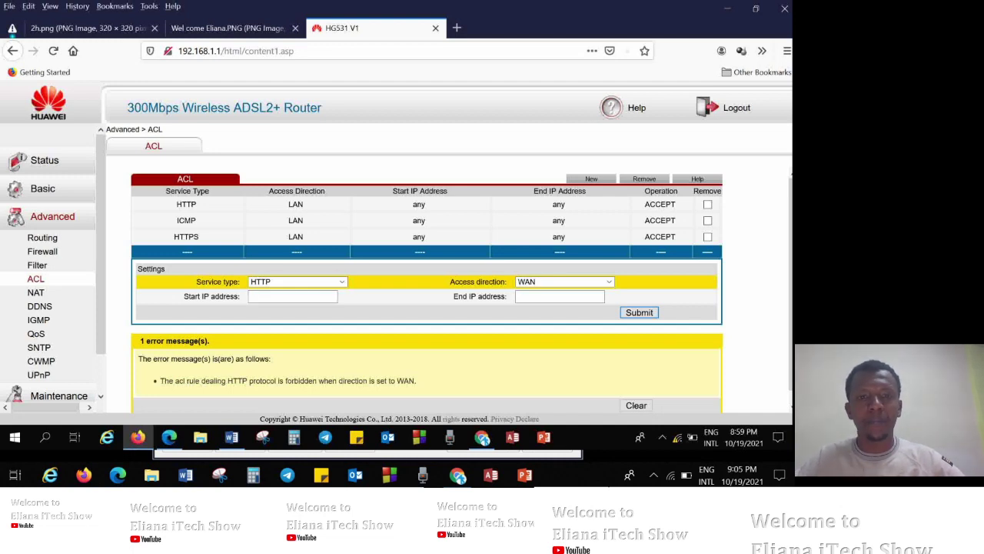
Add an ACL rule with service type SSH and access direction LAN.
{"action": "key", "text": "alt+Down"}
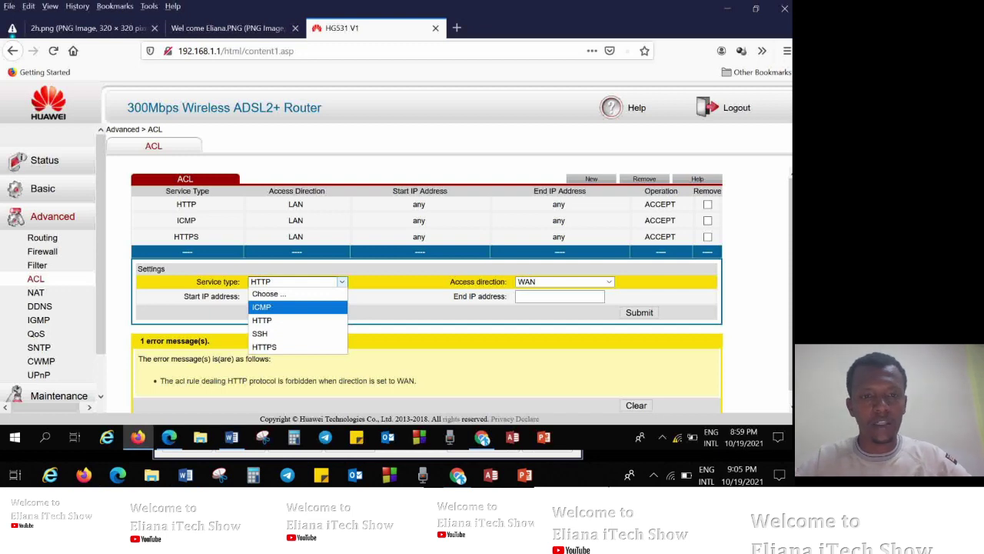
{"action": "key", "text": "Down"}
{"action": "key", "text": "Down"}
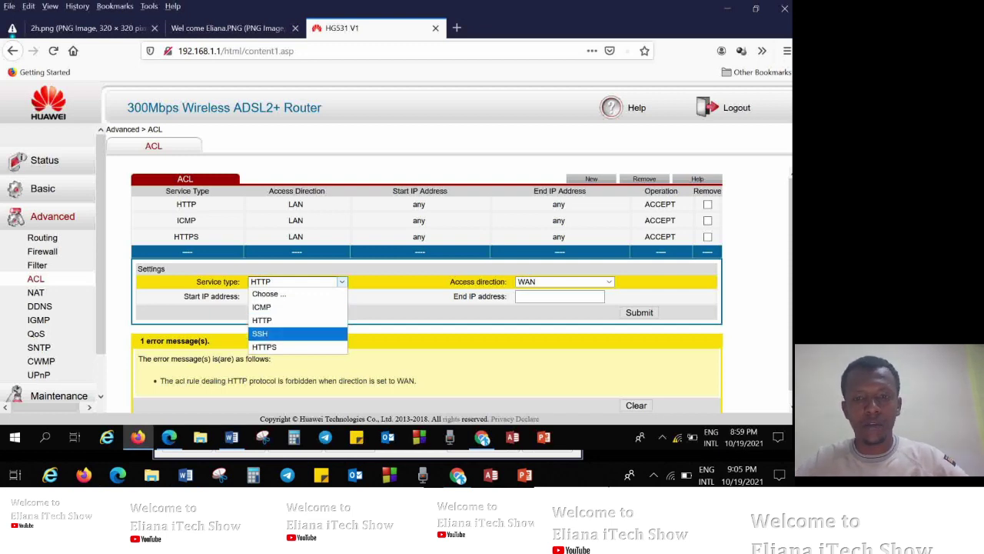
{"action": "key", "text": "Return"}
{"action": "key", "text": "Tab"}
{"action": "key", "text": "alt+Down"}
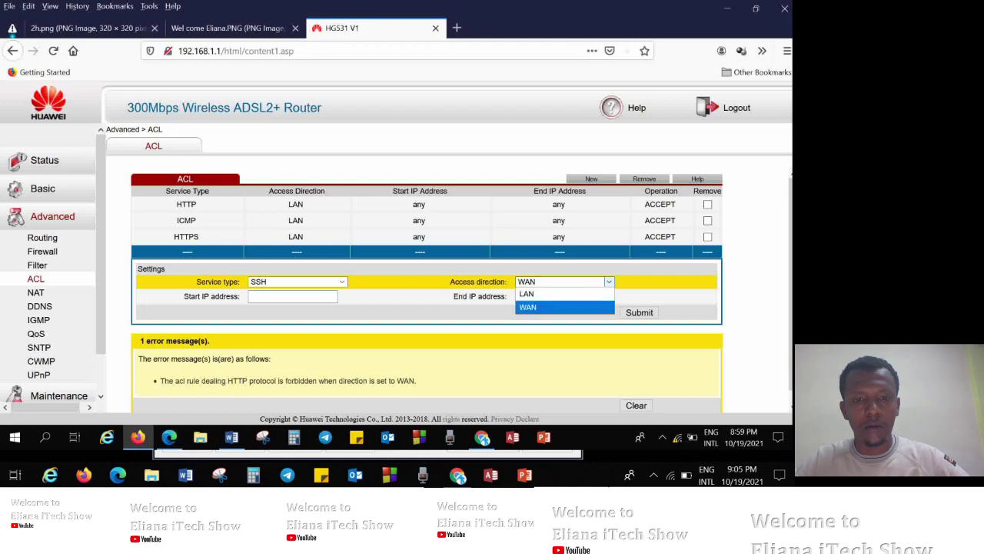
{"action": "key", "text": "Up"}
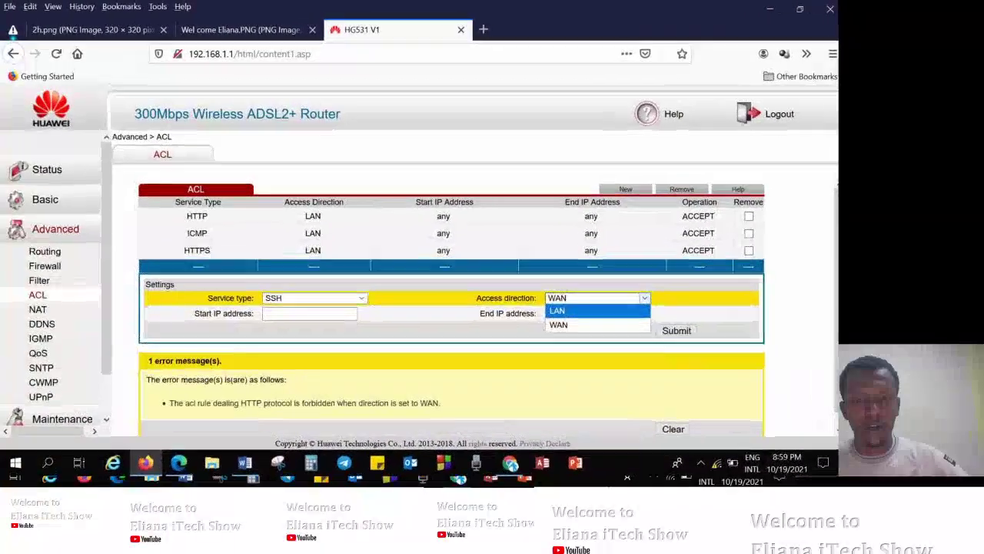
{"action": "key", "text": "Return"}
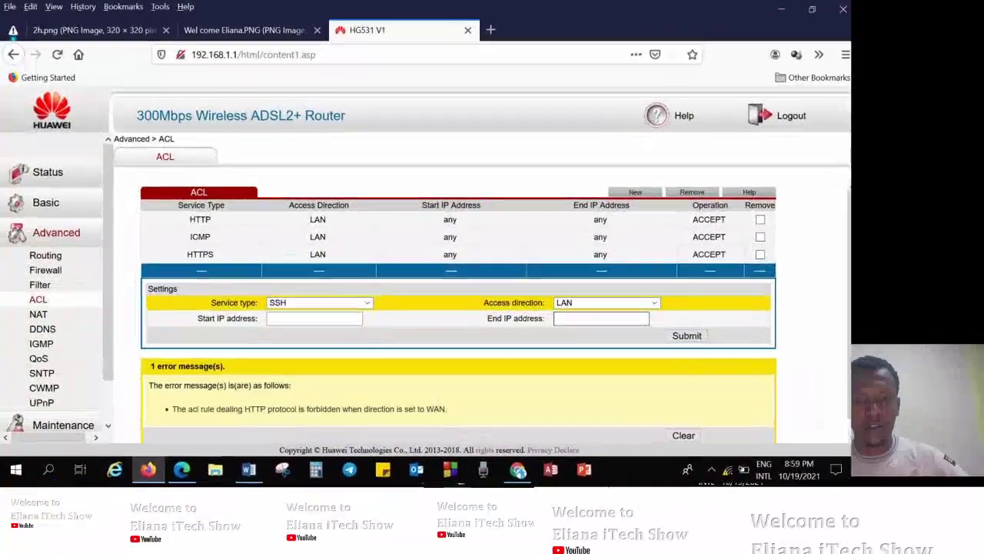
{"action": "key", "text": "Tab"}
{"action": "key", "text": "Tab"}
{"action": "key", "text": "Tab"}
{"action": "key", "text": "Return"}
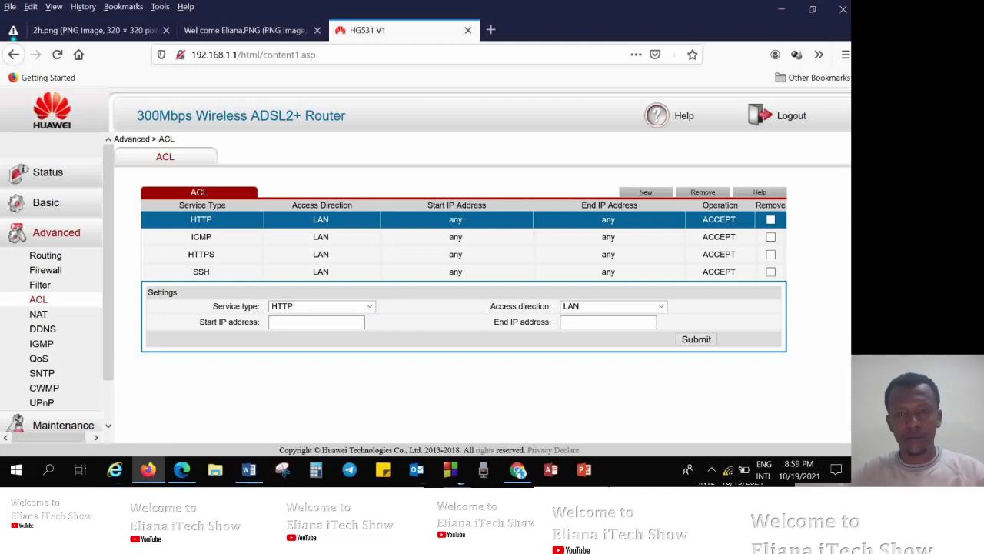
Try HTTPS as the service type, accept the prompt, then show Status > Device Information.
{"action": "left_click", "coordinate": [322, 305]}
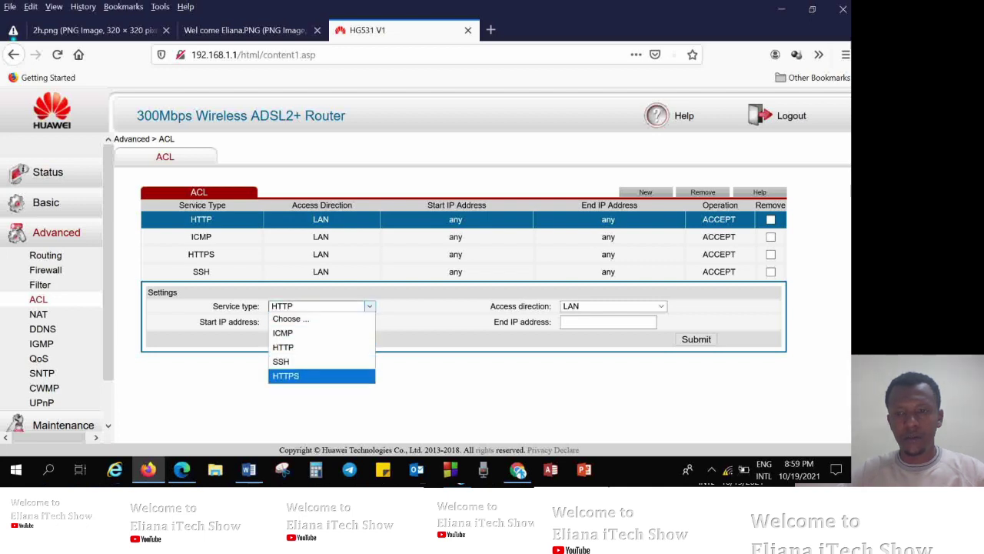
{"action": "left_click", "coordinate": [307, 375]}
{"action": "left_click", "coordinate": [618, 255]}
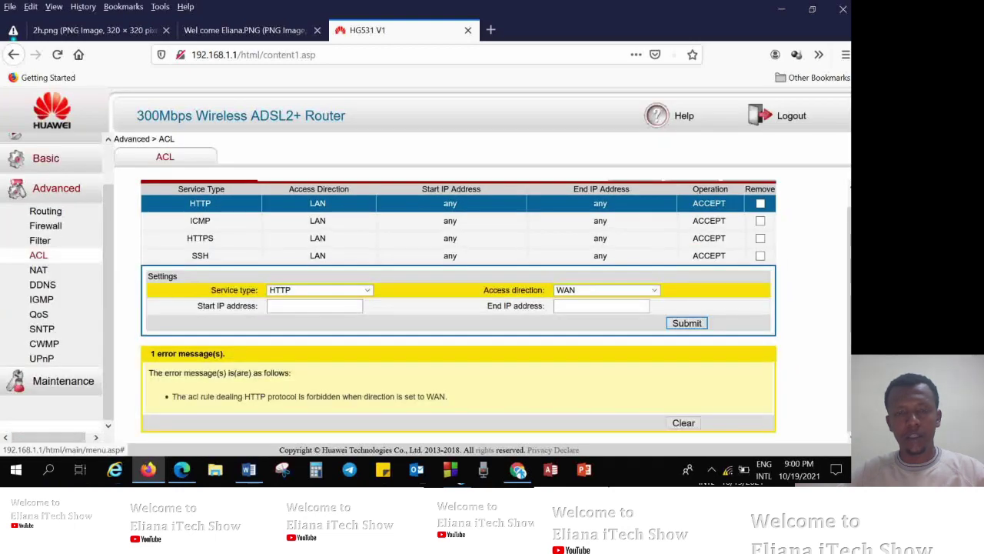
{"action": "left_click", "coordinate": [46, 157]}
{"action": "left_click", "coordinate": [48, 171]}
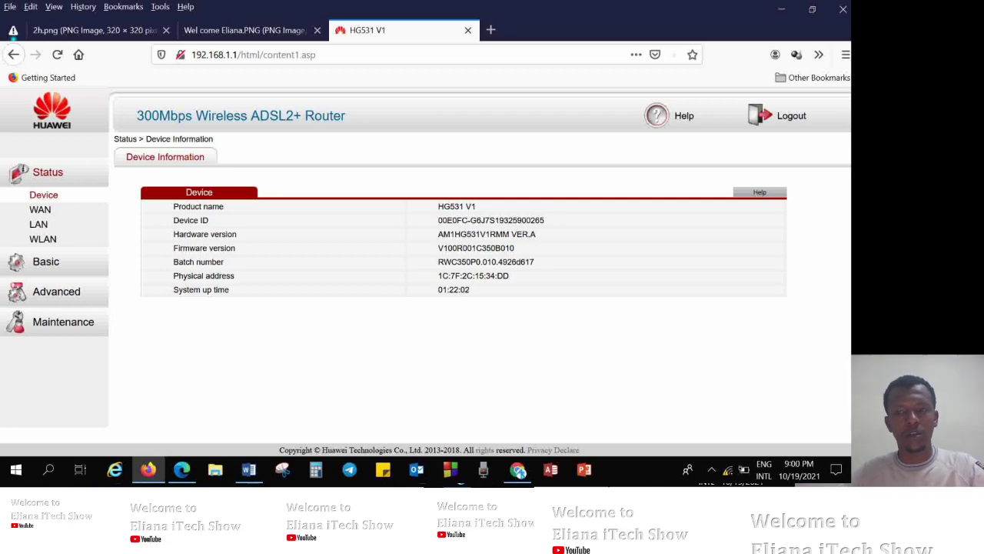
Show the Status > WAN page with INTERNET_R_8_81 reading Disconnected.
{"action": "left_click", "coordinate": [40, 210]}
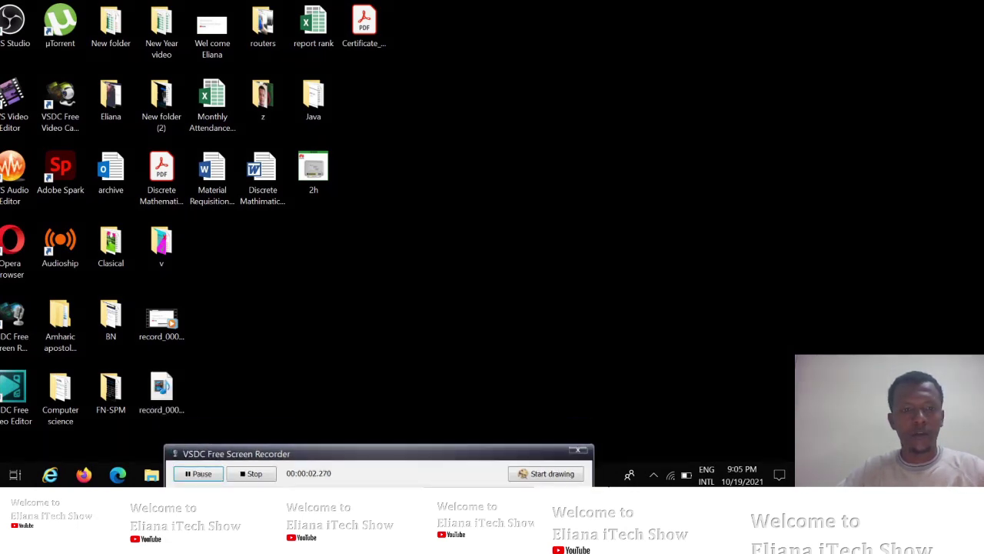
{"action": "left_click", "coordinate": [84, 474]}
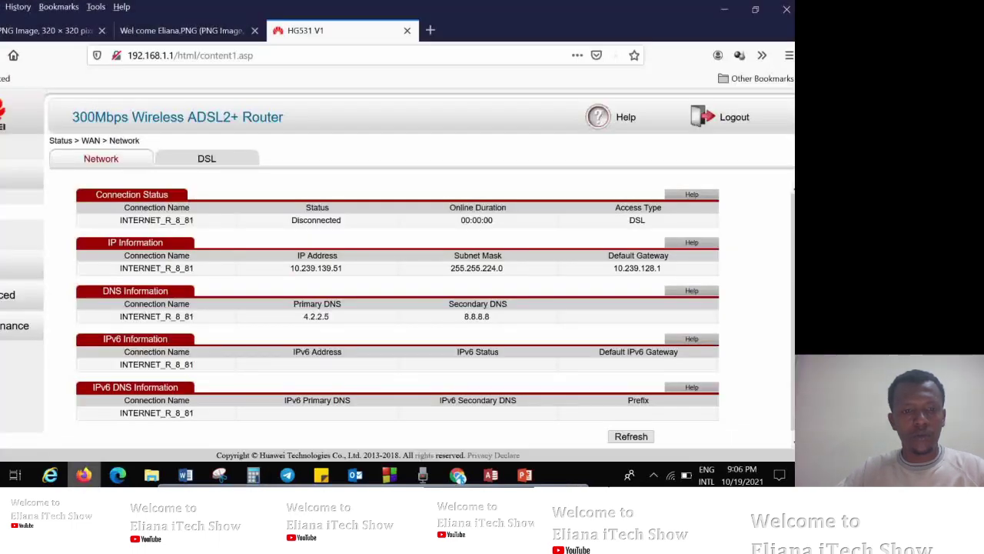
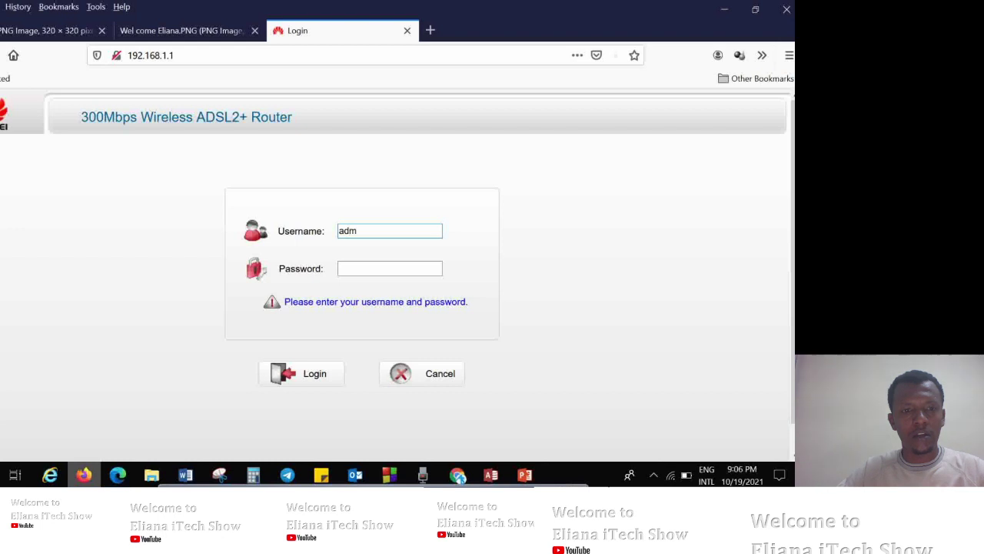
Log back in to the router with the admin username and password.
{"action": "key", "text": "Tab"}
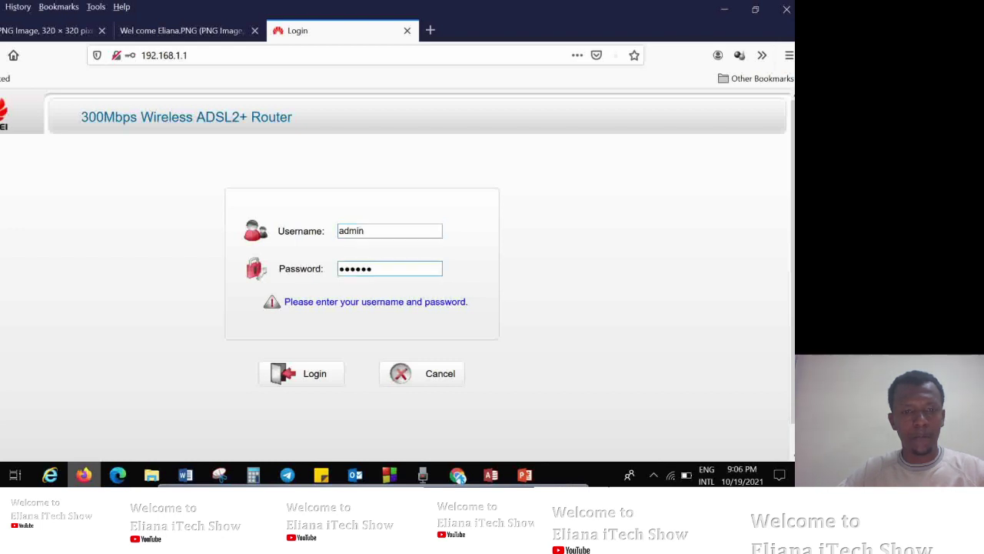
{"action": "key", "text": "Return"}
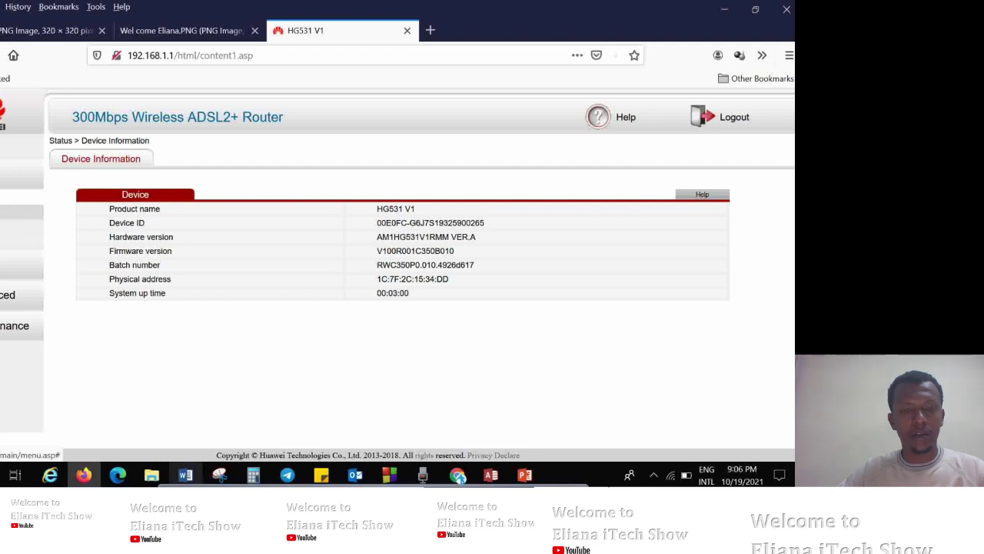
Open the WAN network status and select the IP, subnet mask and gateway values.
{"action": "left_click", "coordinate": [21, 204]}
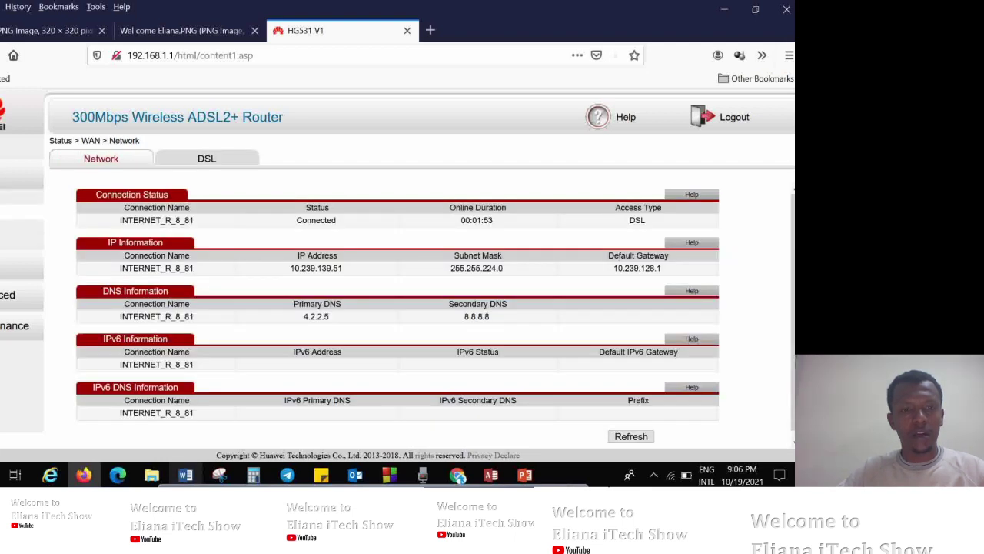
{"action": "left_click_drag", "start_coordinate": [664, 268], "coordinate": [290, 267]}
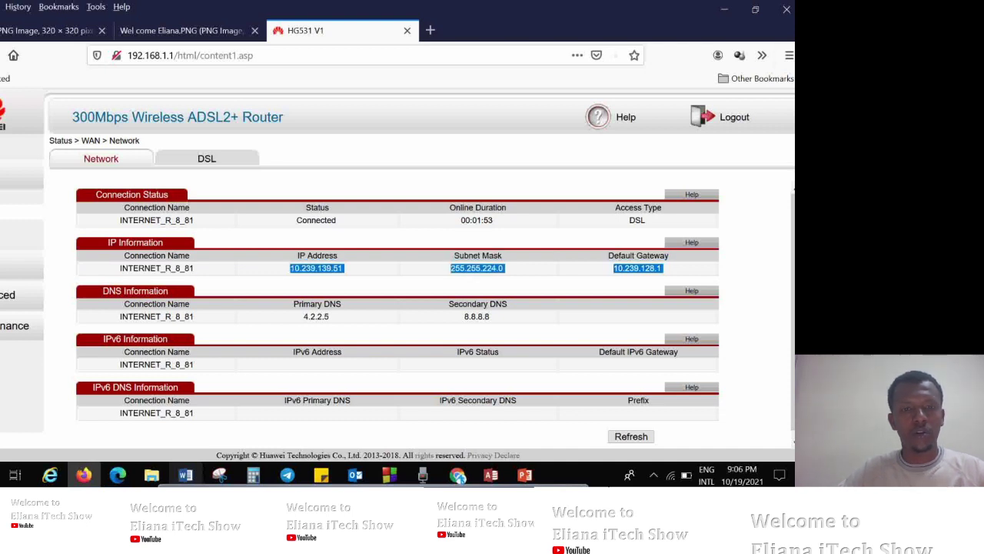
{"action": "left_click", "coordinate": [290, 268]}
{"action": "left_click", "coordinate": [186, 474]}
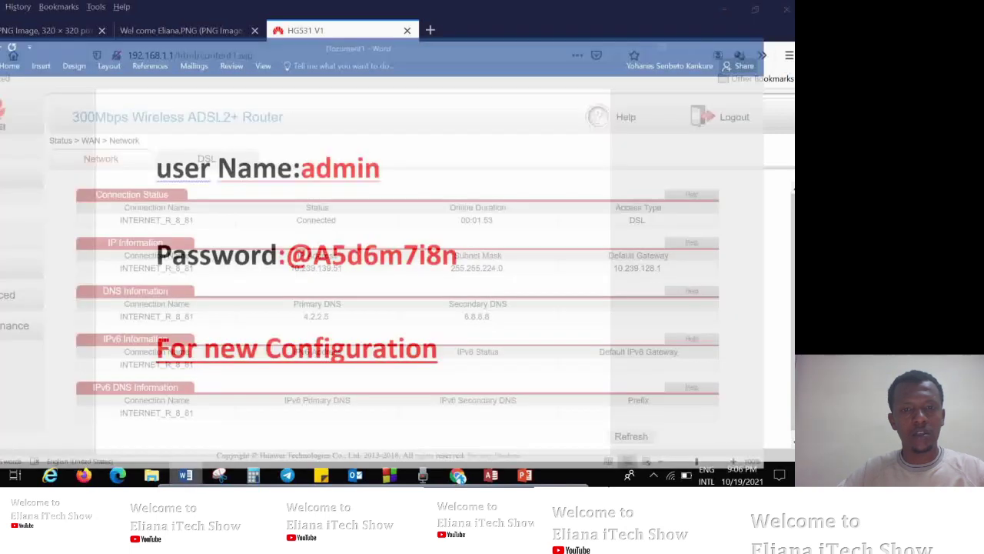
Type 'So Let check the connection is working' in the Word note, then open a new Firefox tab.
{"action": "type", "text": "So Let check the co"}
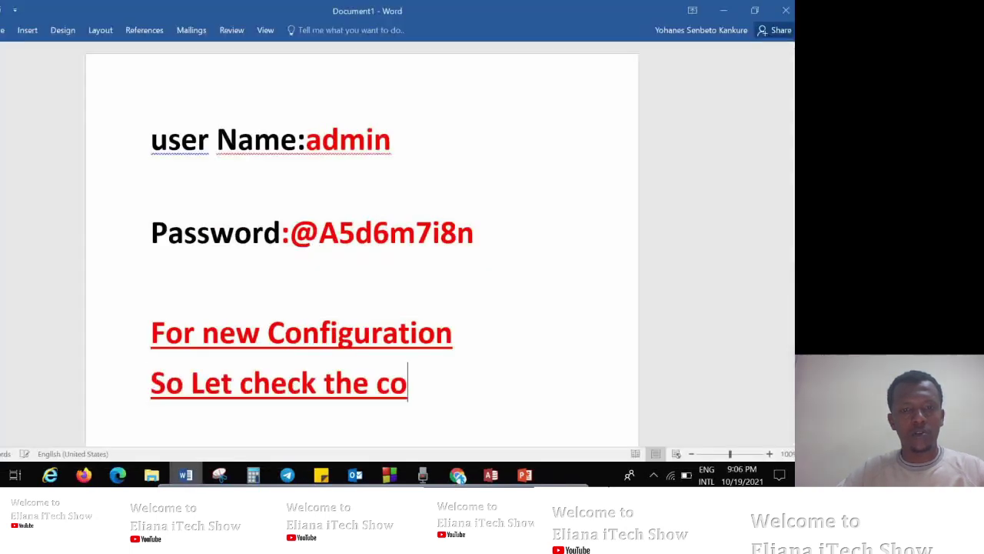
{"action": "type", "text": "nnection is working"}
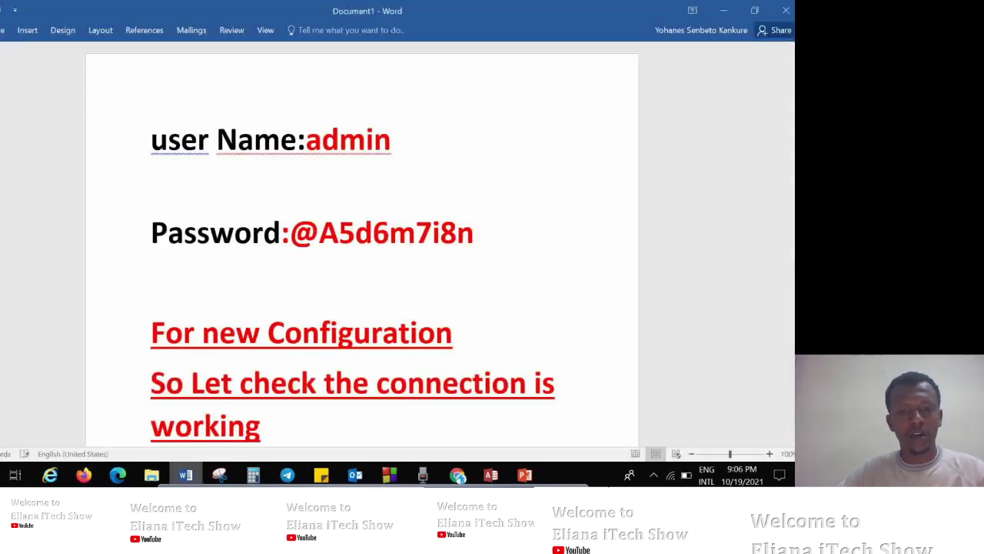
{"action": "key", "text": "alt+Tab"}
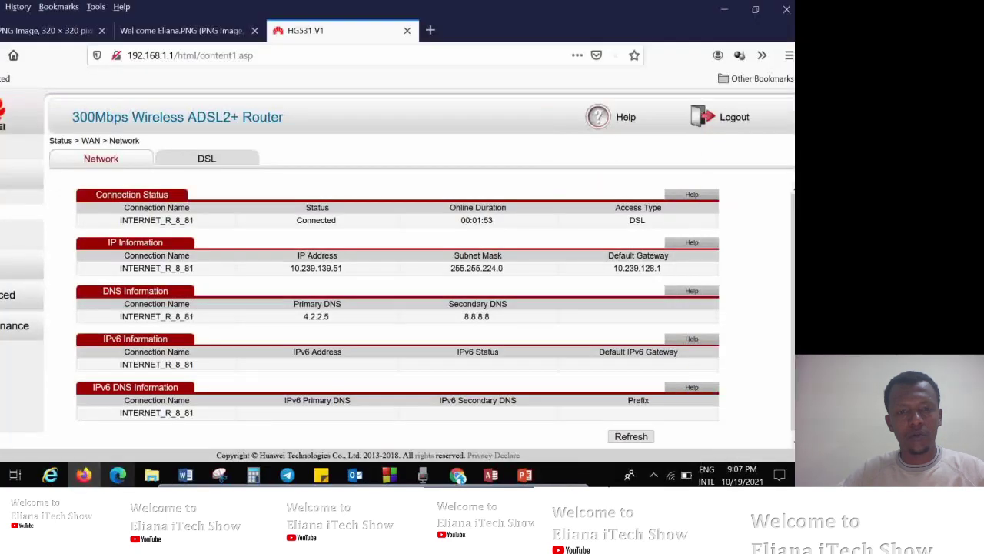
{"action": "key", "text": "ctrl+t"}
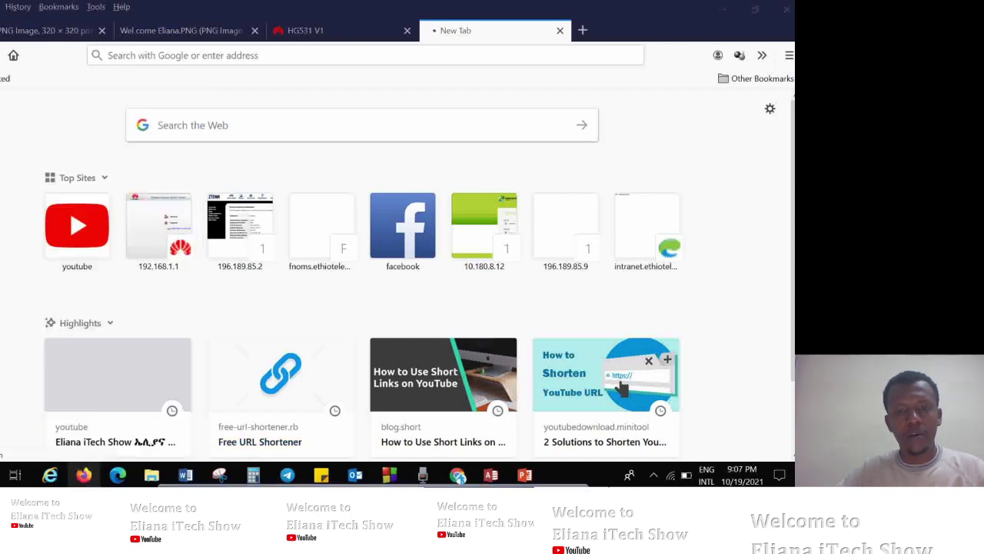
Launch Command Prompt and make a first attempt at a ping command.
{"action": "key", "text": "Return"}
{"action": "type", "text": "ping 19"}
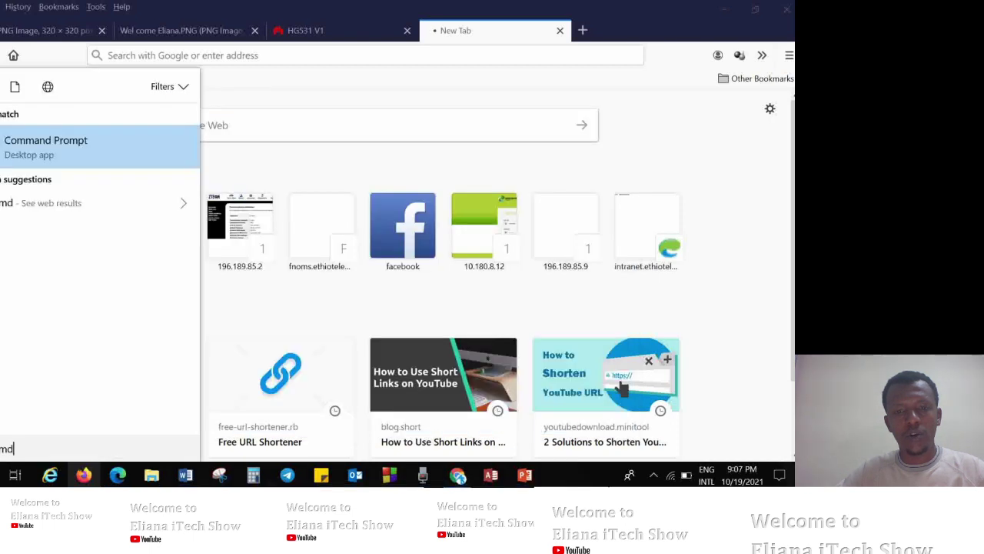
{"action": "key", "text": "Return"}
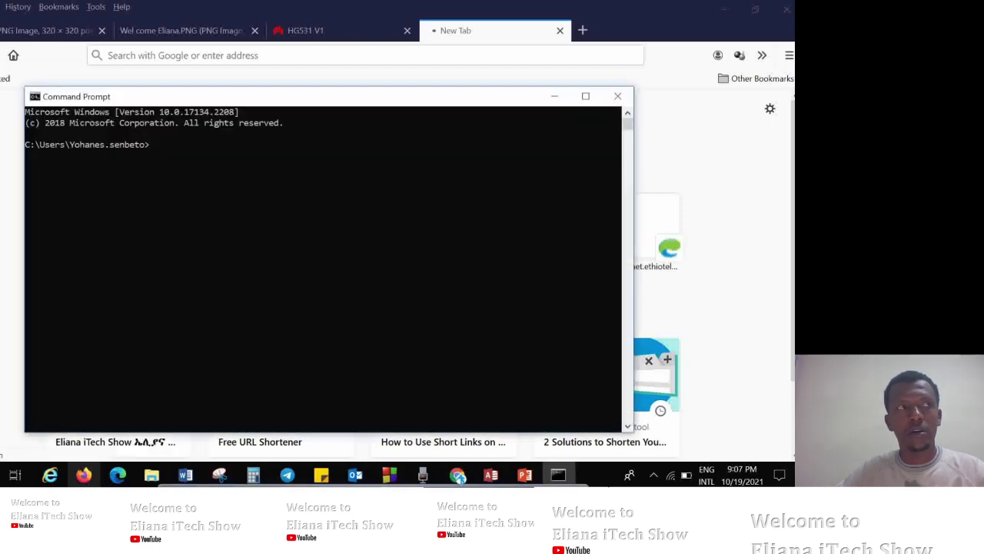
{"action": "type", "text": "ping 10.1"}
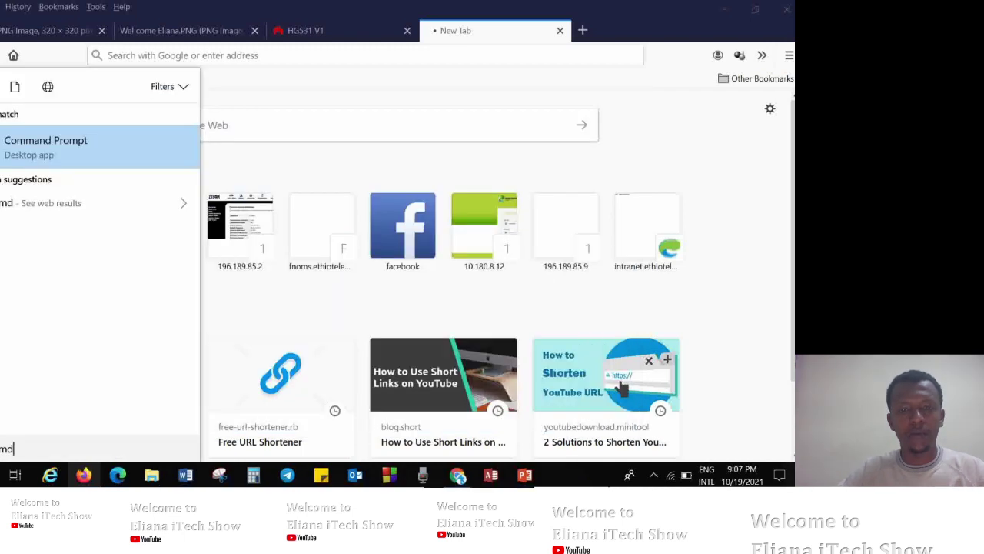
{"action": "key", "text": "Return"}
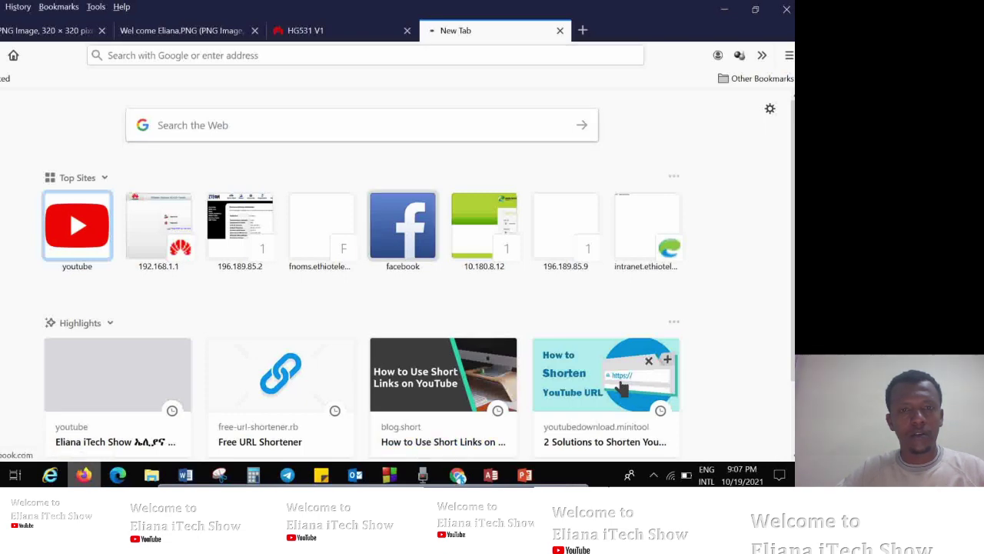
Open cmd from the Start menu and ping the gateway 10.239.128.1.
{"action": "key", "text": "super"}
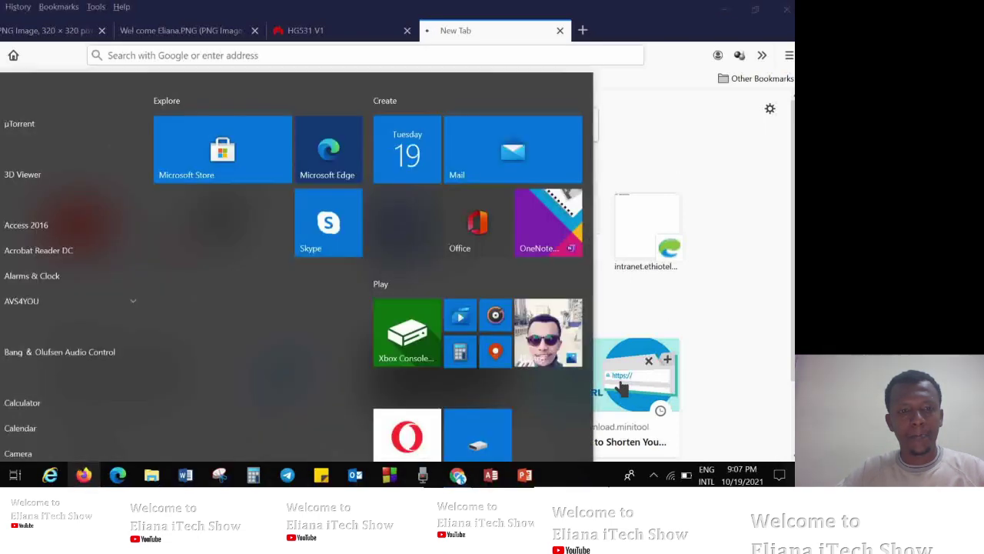
{"action": "type", "text": "cmd"}
{"action": "key", "text": "Return"}
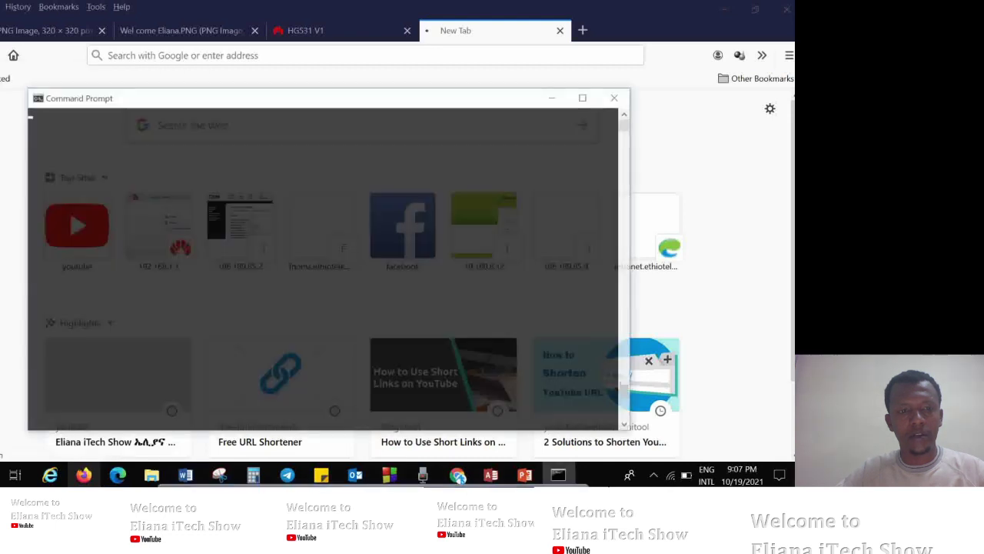
{"action": "type", "text": "p"}
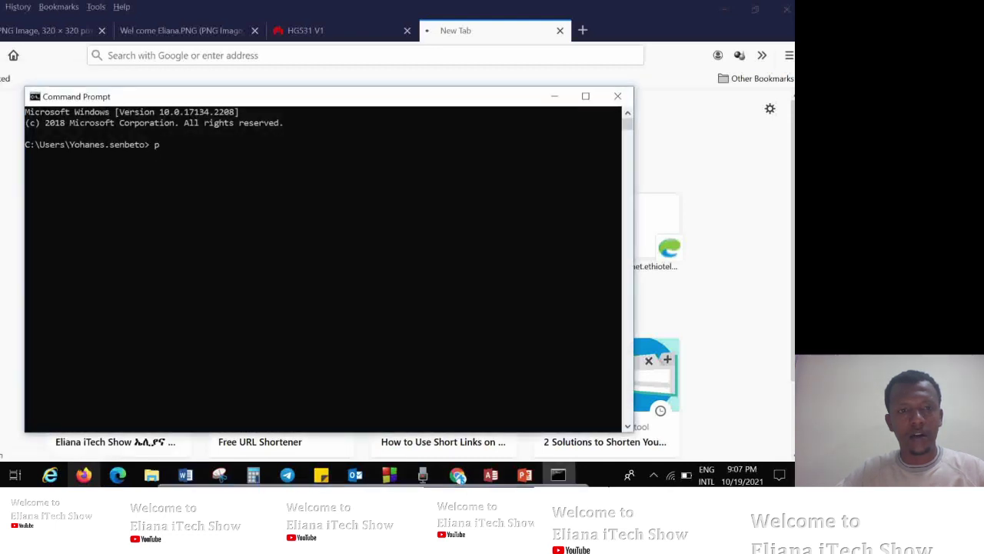
{"action": "type", "text": "ing 10.1"}
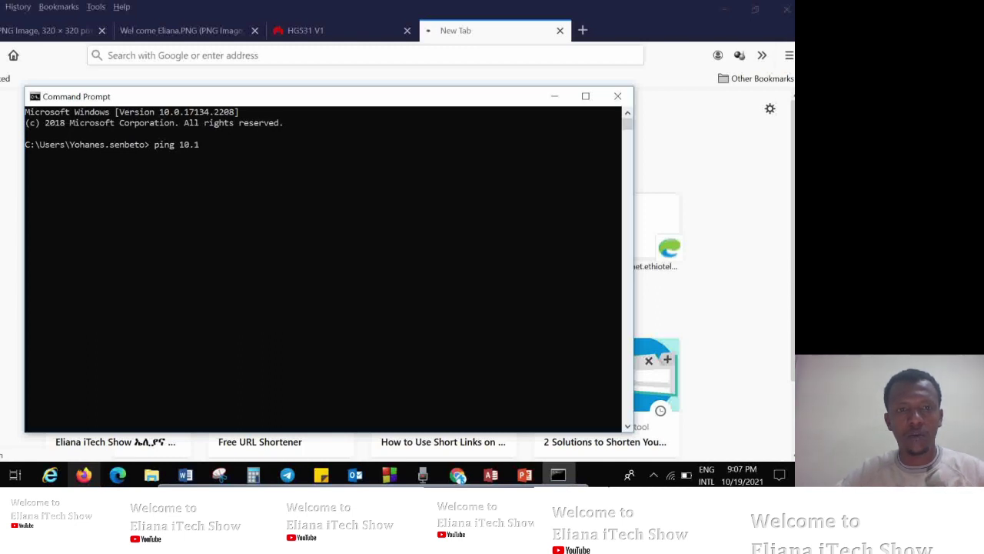
{"action": "key", "text": "BackSpace"}
{"action": "type", "text": "23"}
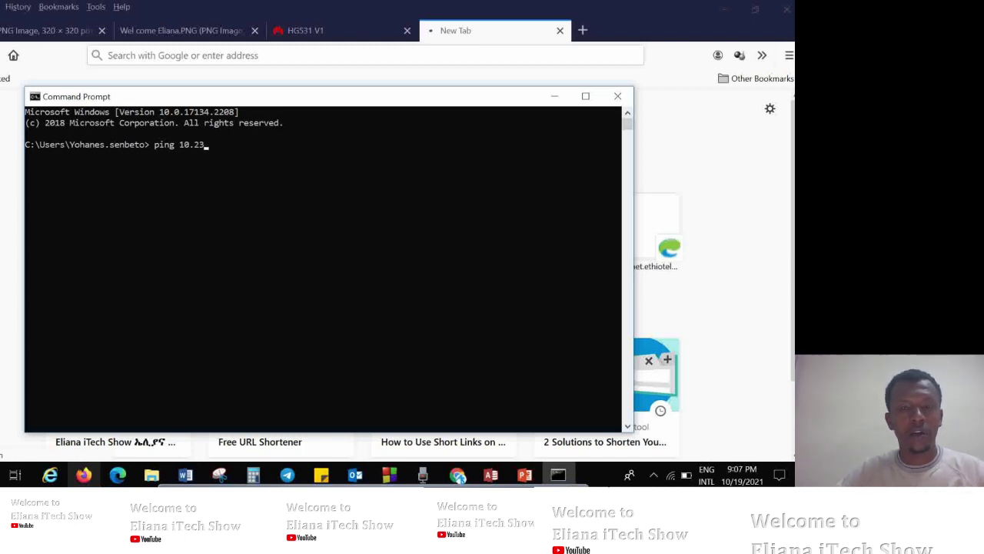
{"action": "type", "text": "9.128"}
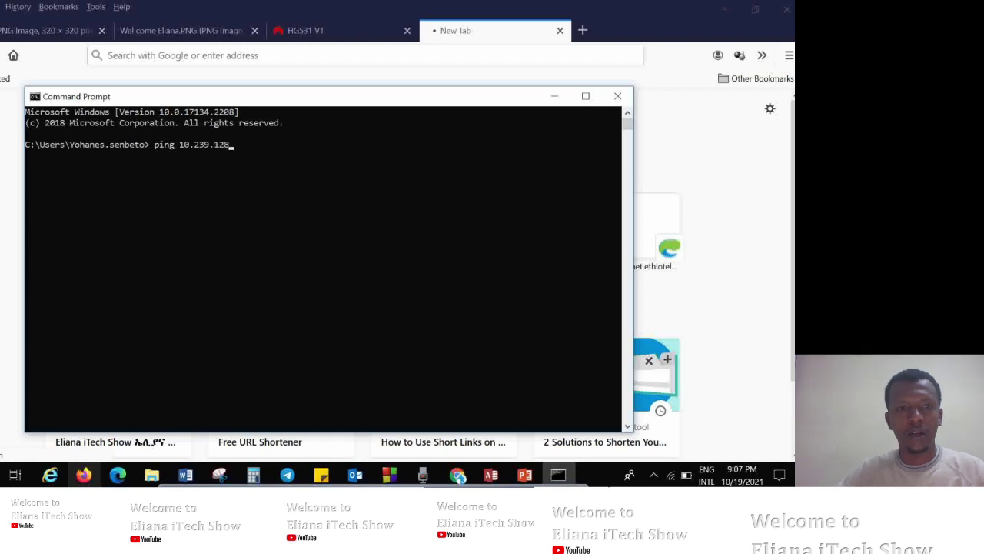
{"action": "type", "text": ".1"}
{"action": "key", "text": "Return"}
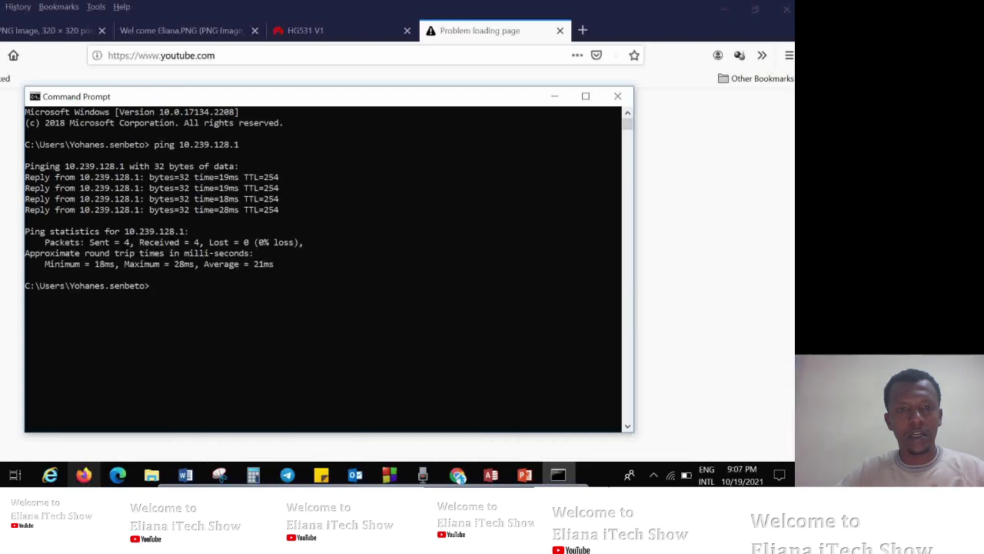
Start a continuous ping with 'ping 10.239.128.1 -t'.
{"action": "type", "text": "ping 10.239.128.1"}
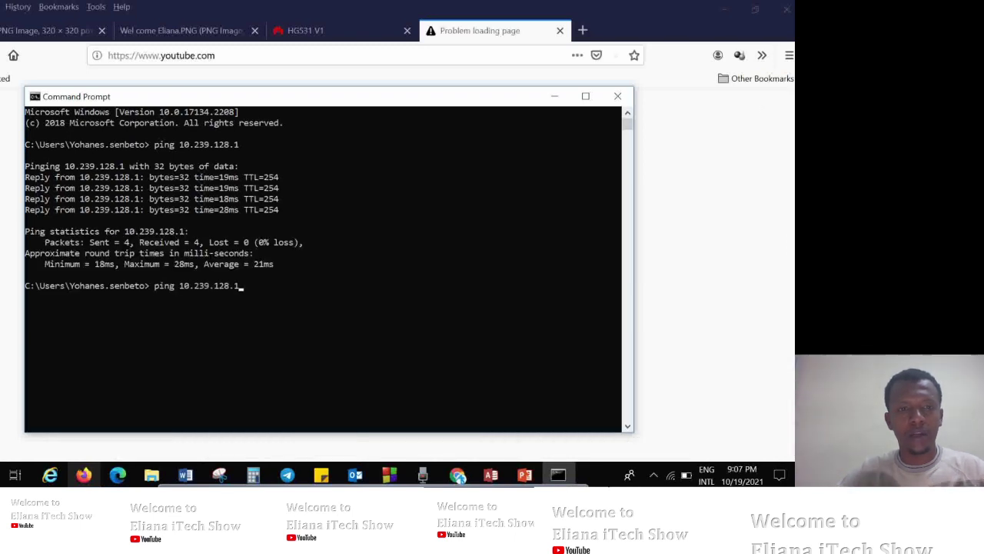
{"action": "type", "text": " -t"}
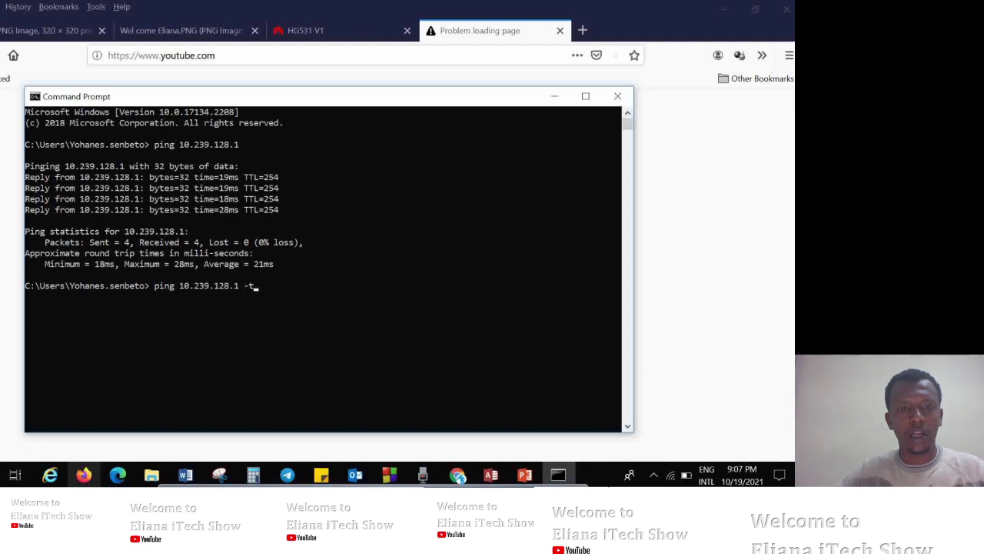
{"action": "key", "text": "Return"}
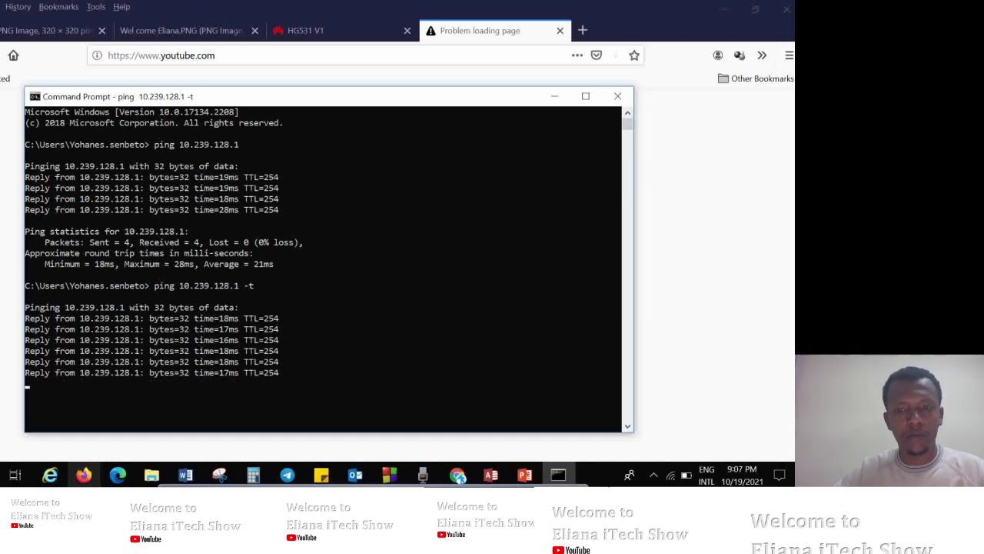
{"action": "left_click", "coordinate": [185, 475]}
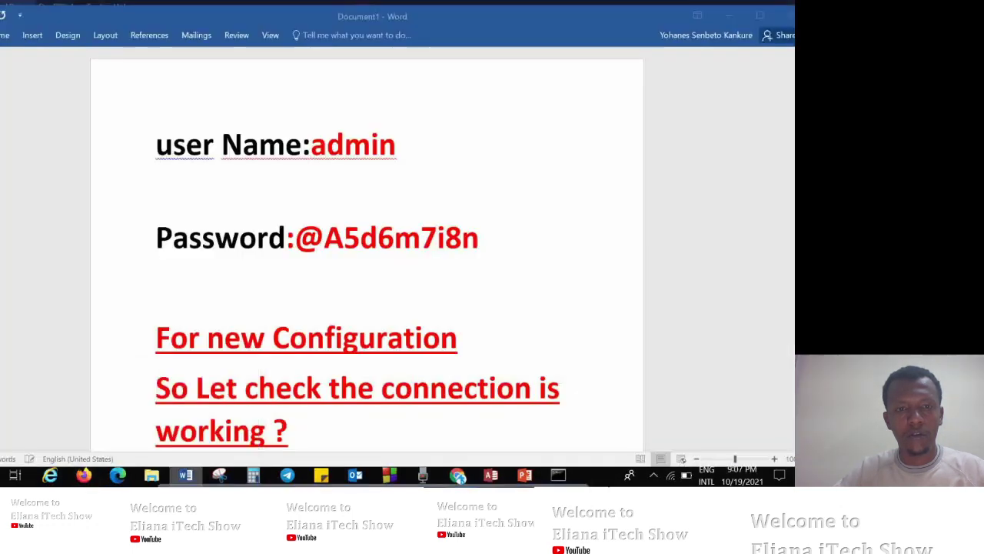
Type the note "It's line quality no request time" below the question, inserting "Best" after "It's".
{"action": "scroll", "coordinate": [361, 246], "scroll_direction": "down", "scroll_amount": 3}
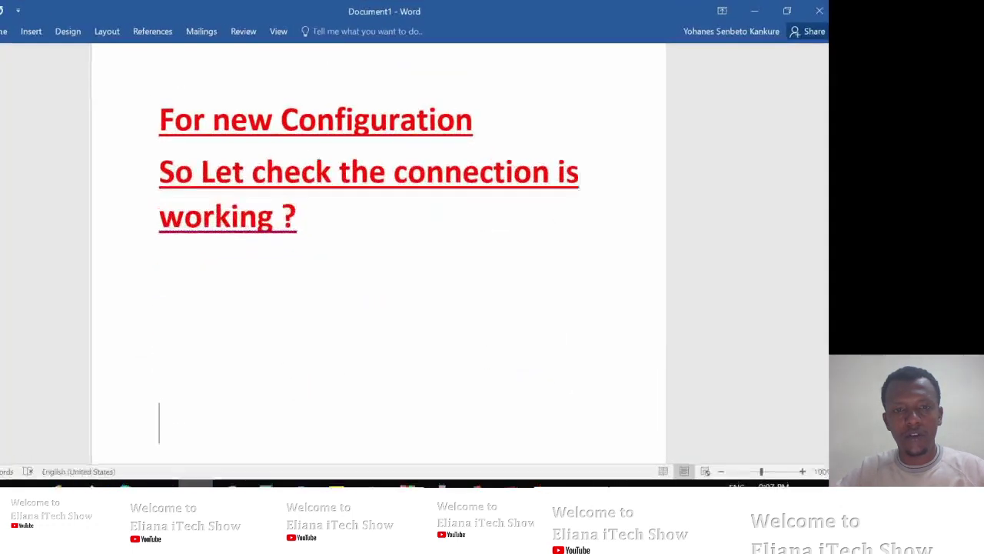
{"action": "type", "text": "it"}
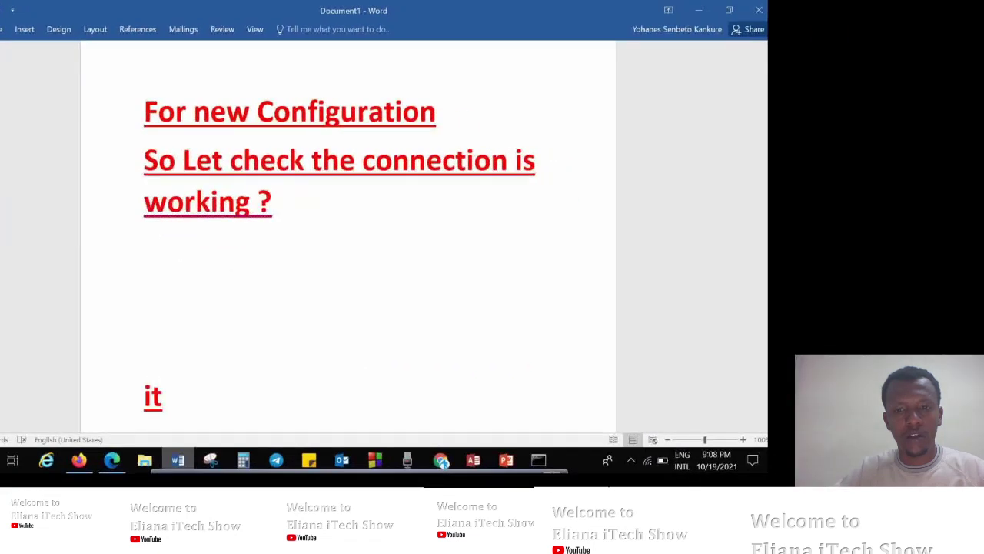
{"action": "type", "text": "'s line quality"}
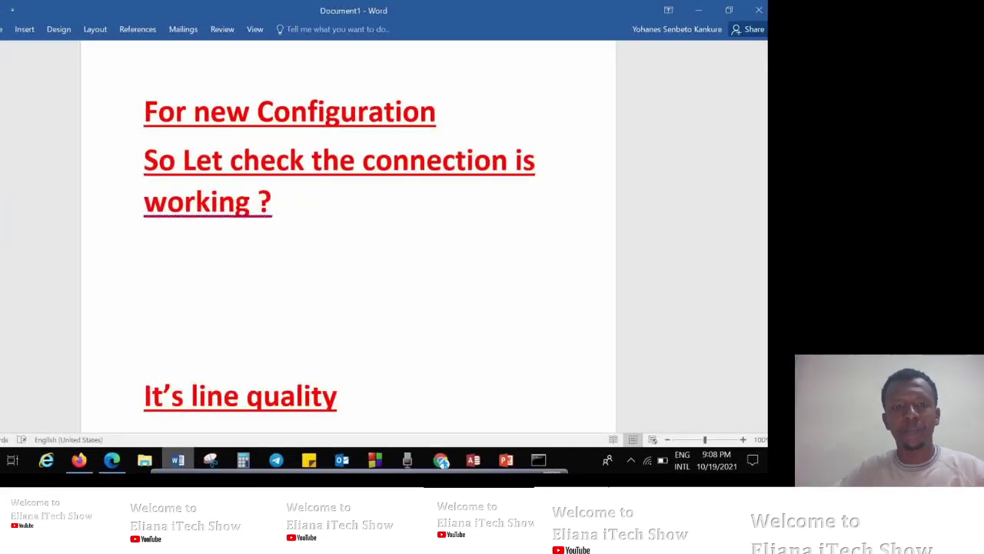
{"action": "left_click", "coordinate": [186, 396]}
{"action": "type", "text": "Best"}
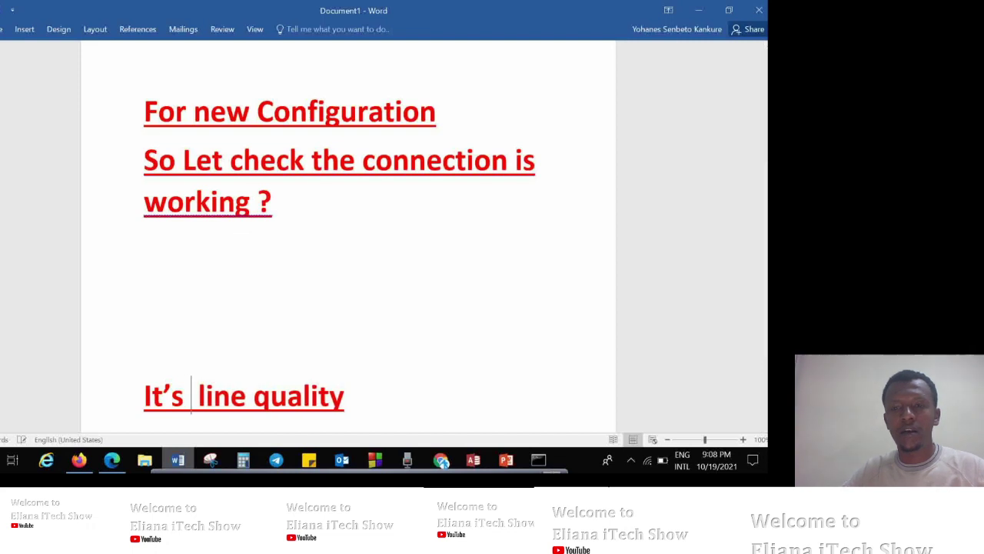
{"action": "left_click", "coordinate": [415, 396]}
{"action": "type", "text": "no "}
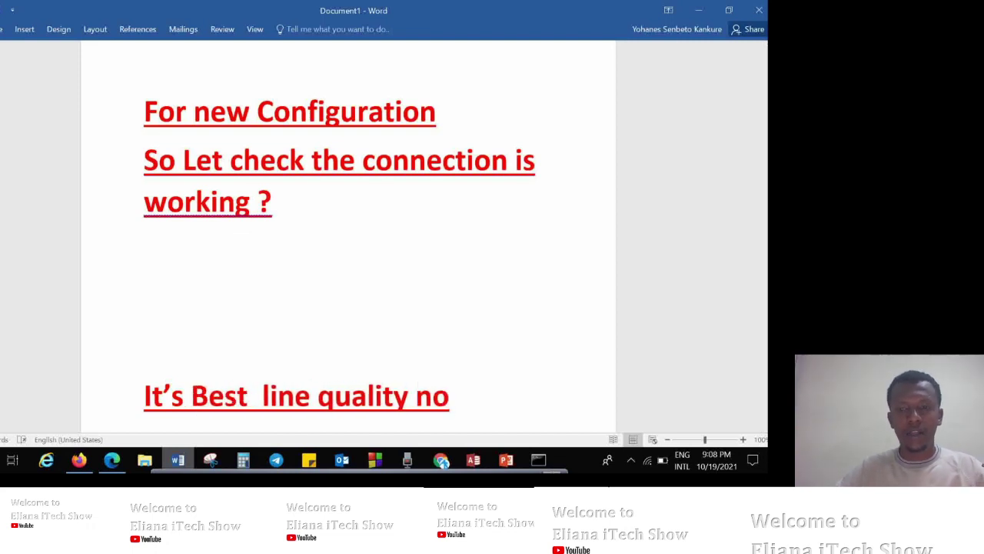
{"action": "type", "text": "reque"}
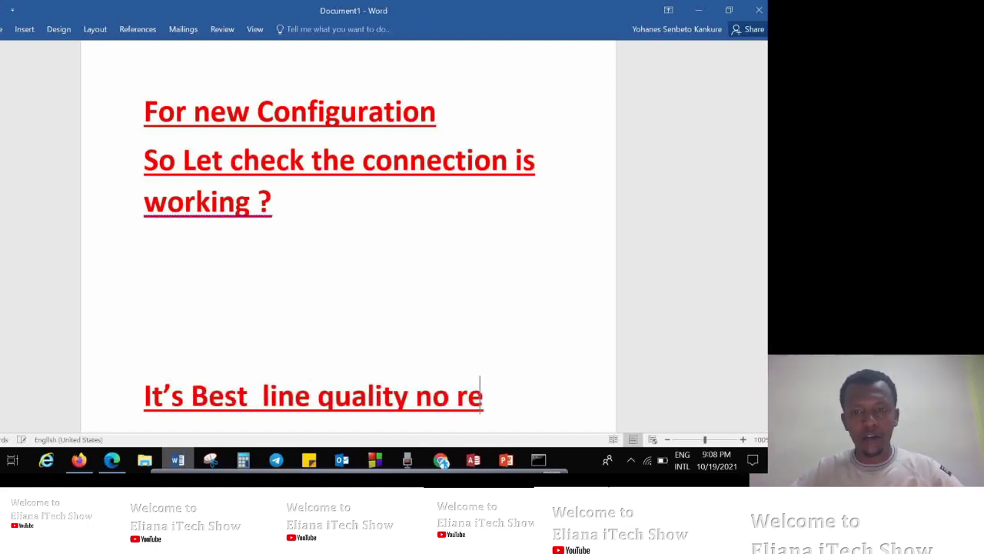
{"action": "type", "text": "st tim"}
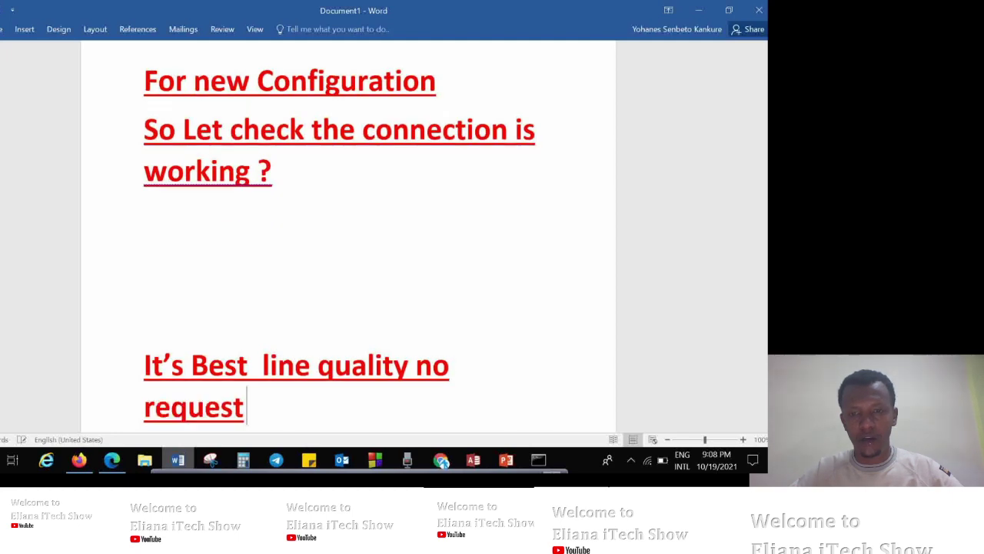